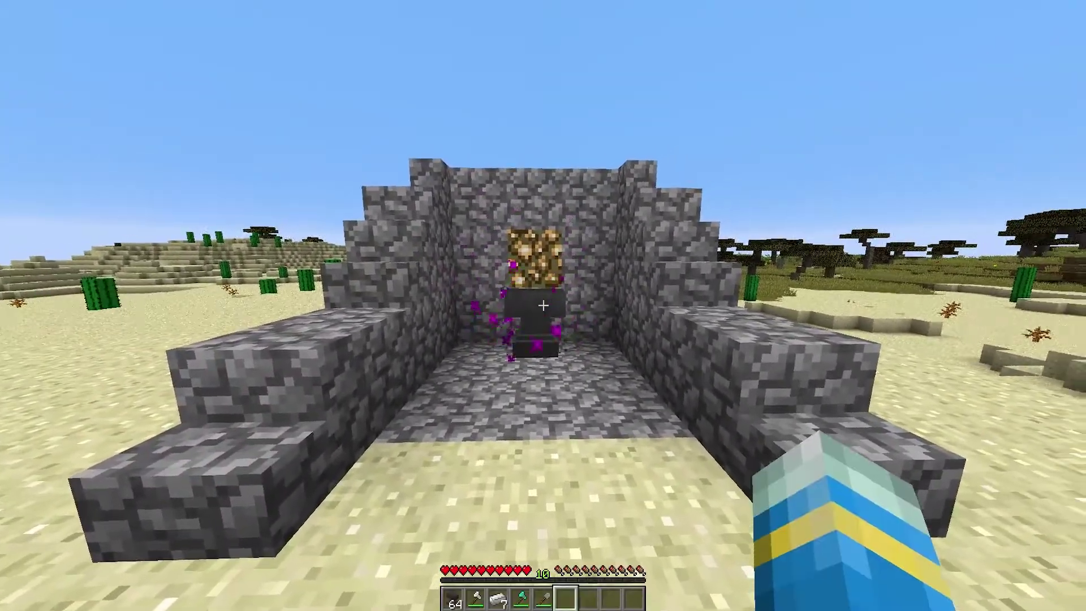
key(w)
key(s)
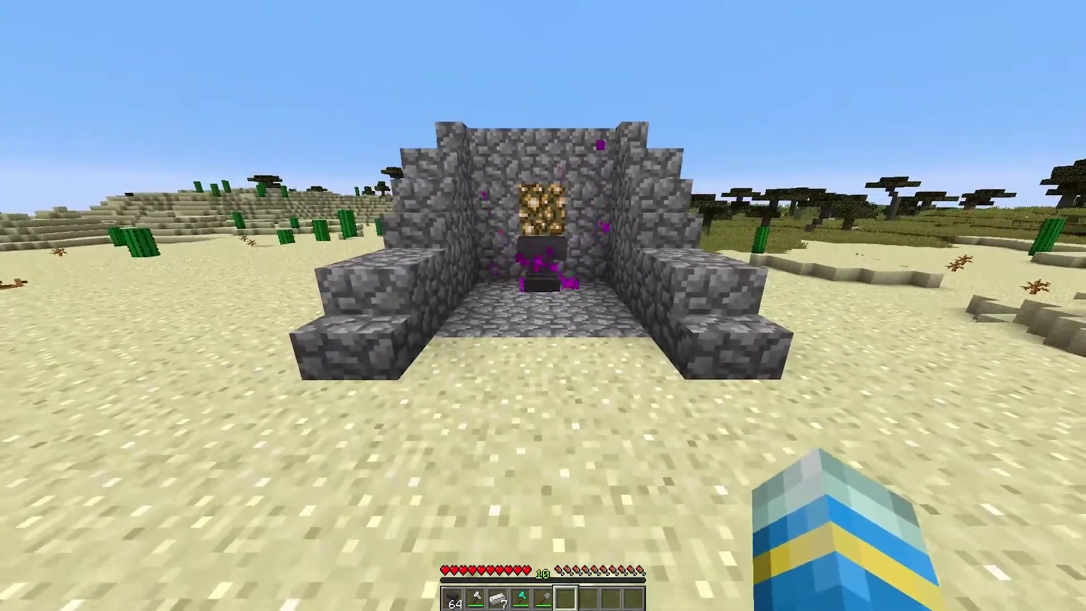
key(w)
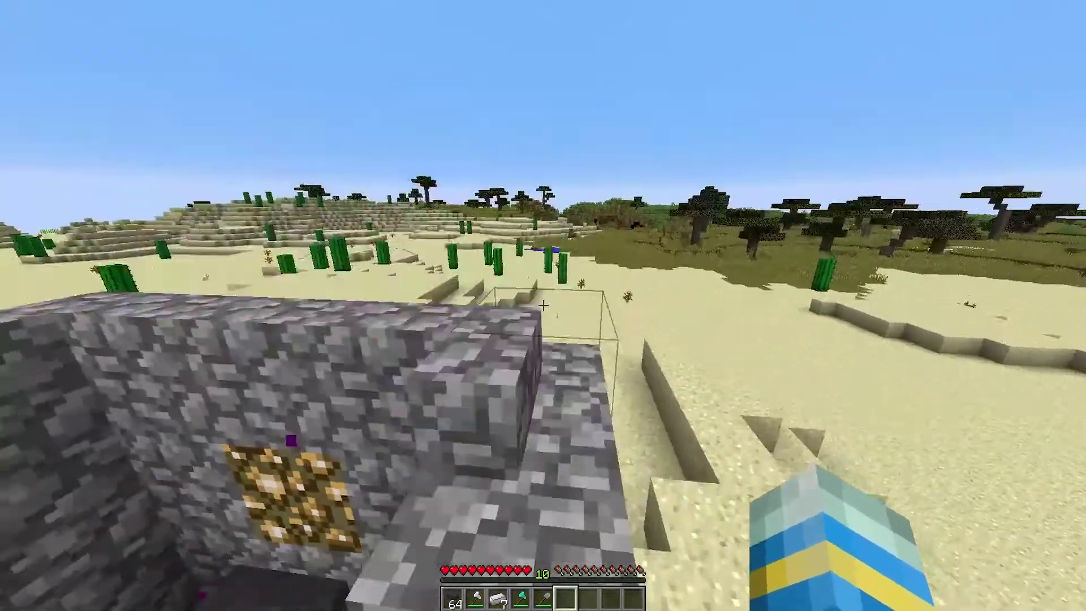
key(w)
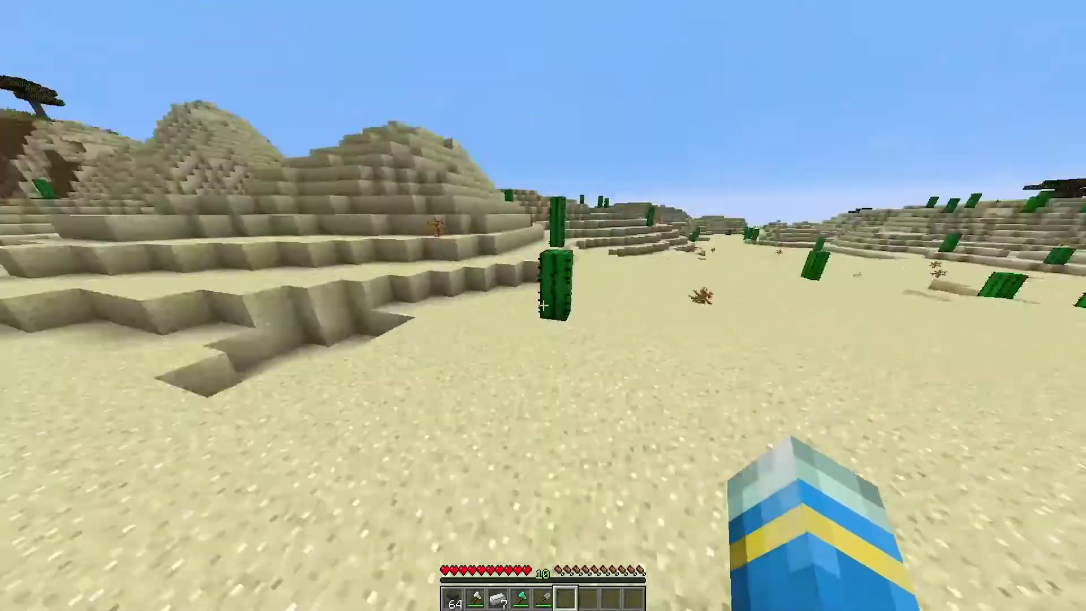
Approach the anvil inside the cobblestone structure and display the RepairPlus command help with /rp.
key(1)
text(w)
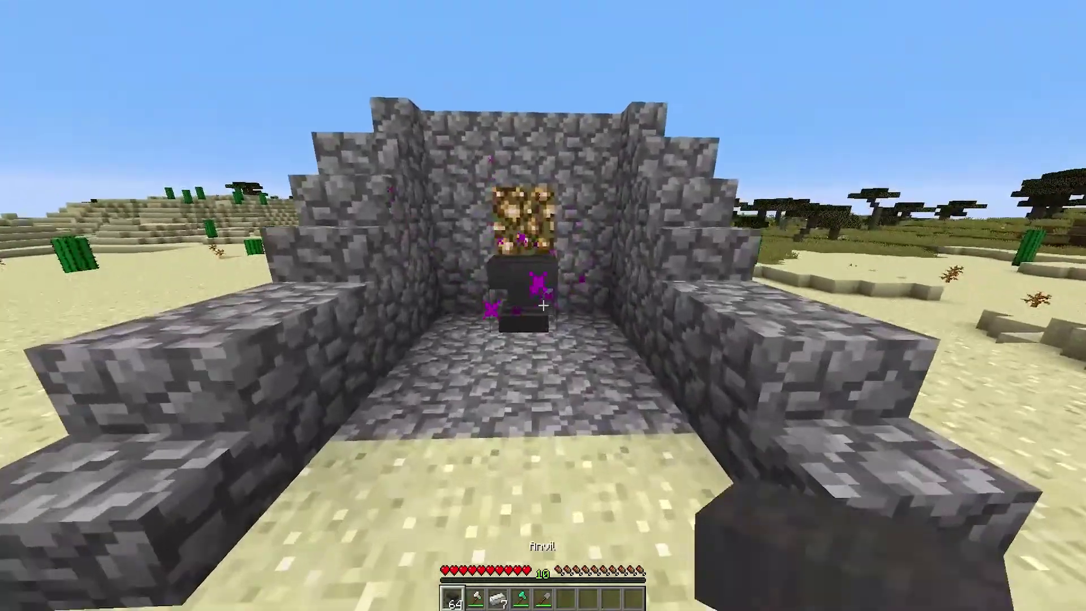
text(w/rpw)
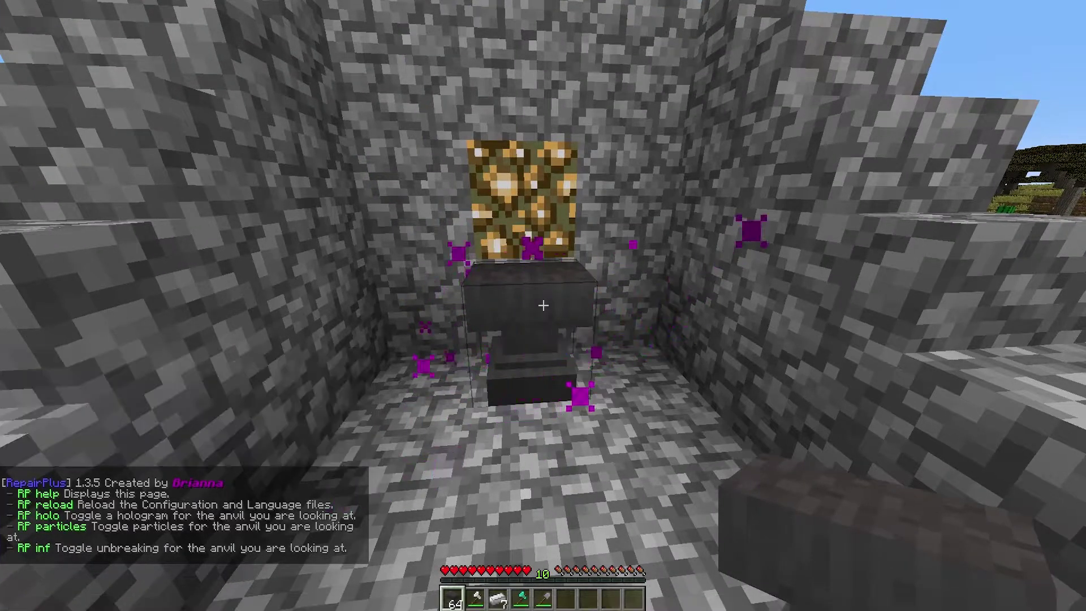
text(/rp)
key(Return)
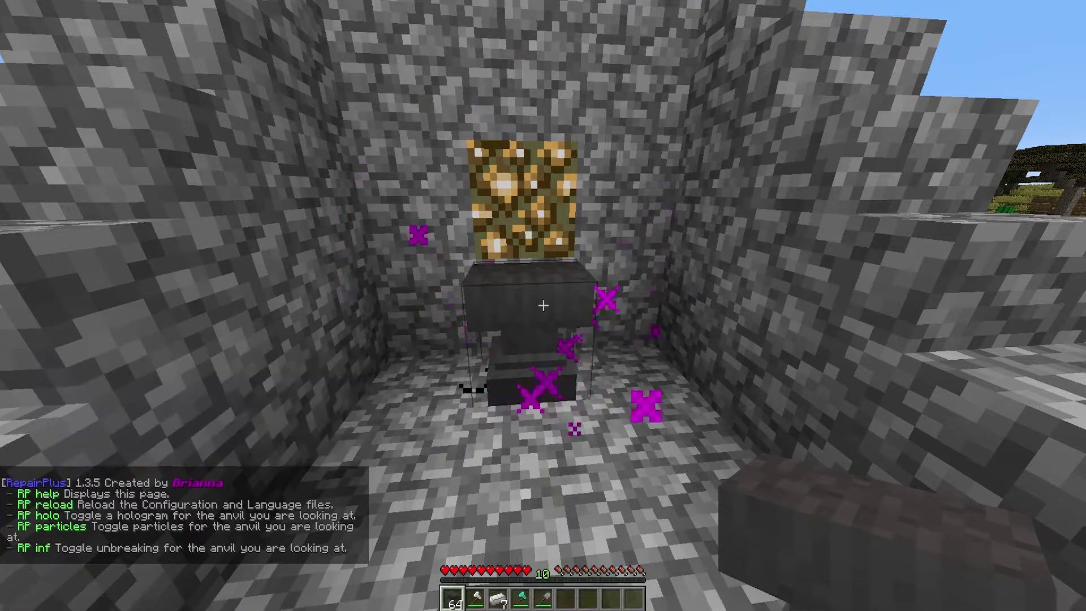
Repair the iron axe at the anvil inside the cobblestone structure, paying with iron ingots and accepting the cost.
key(s)
key(2)
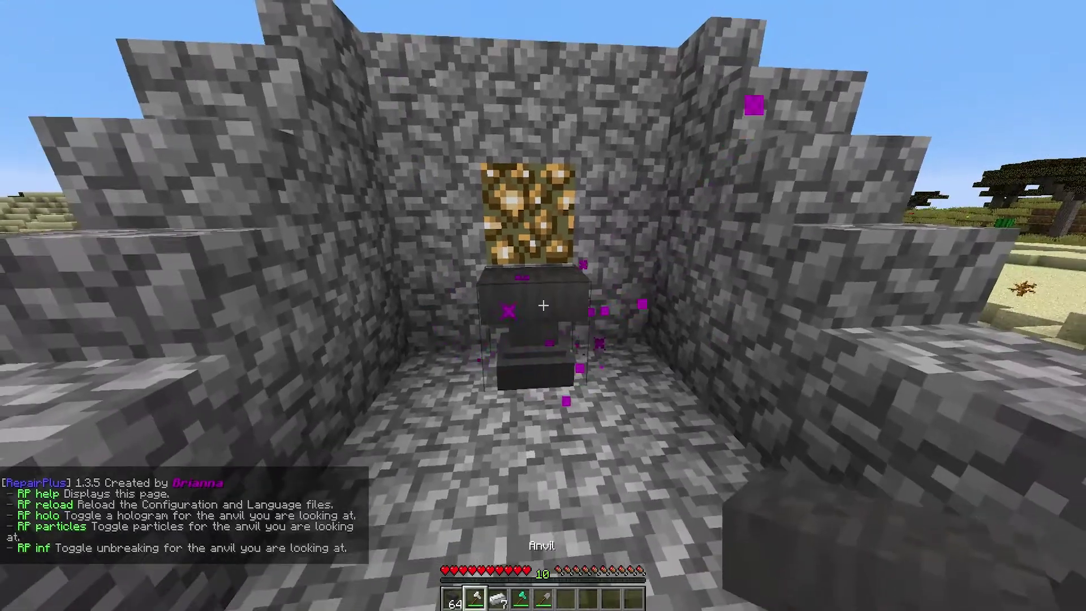
right_click(543, 306)
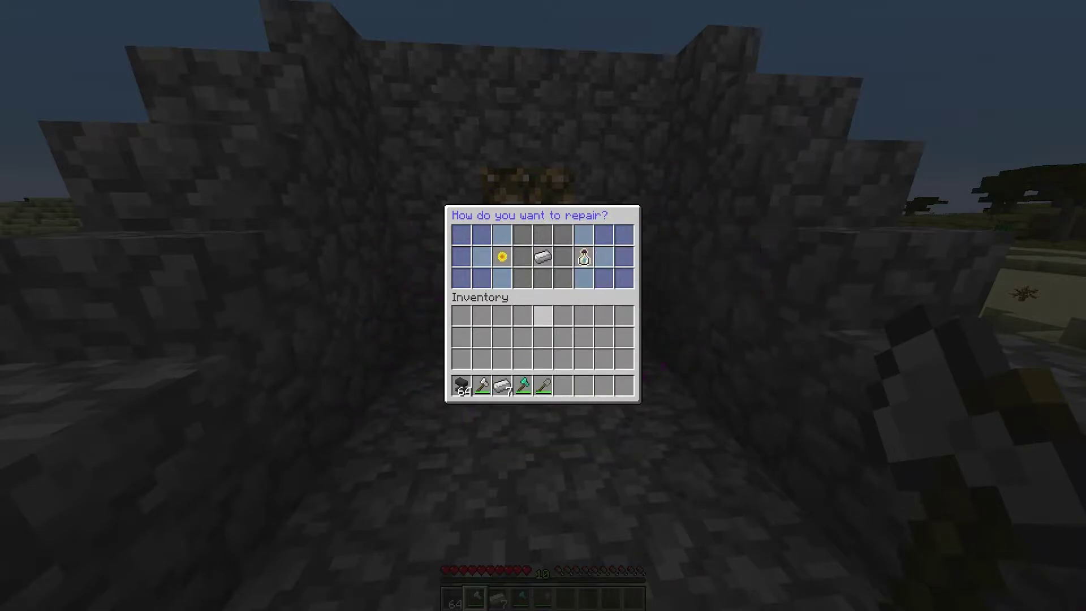
click(542, 254)
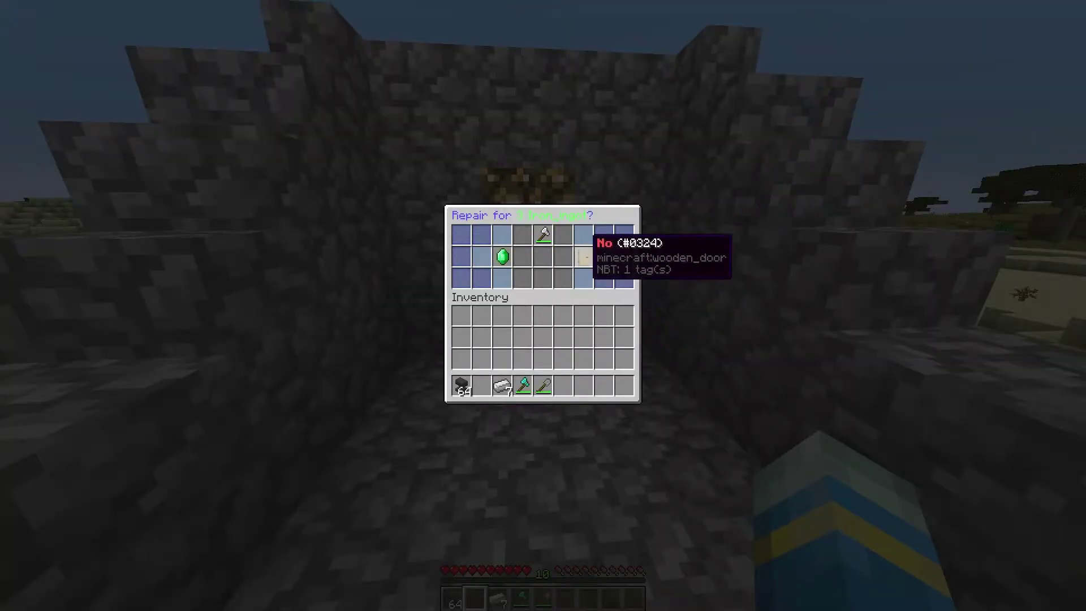
click(502, 253)
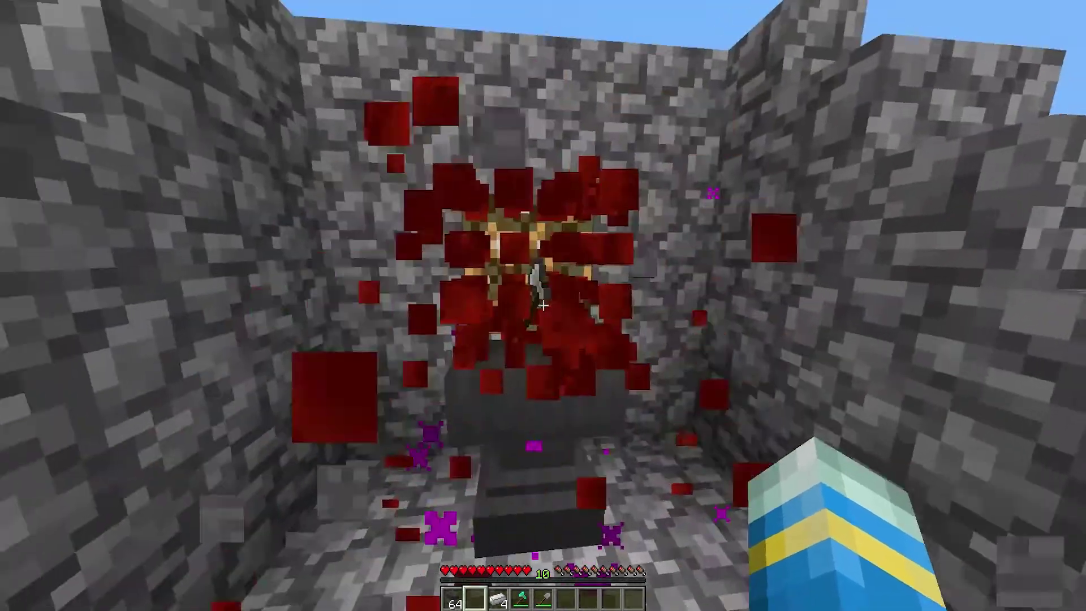
key(s)
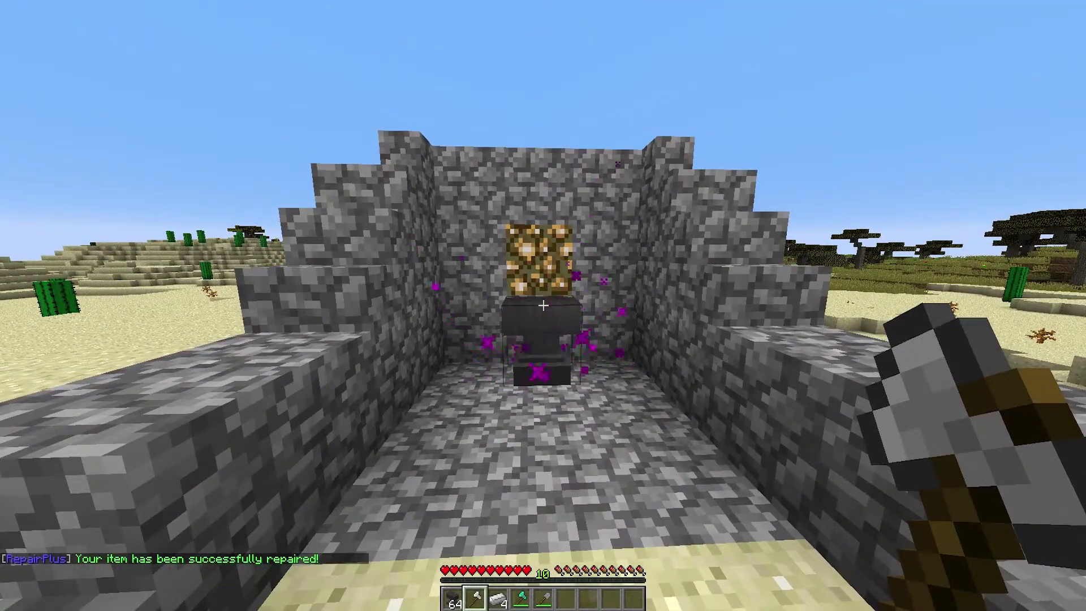
Repair the stone shovel at the same anvil, paying with XP and accepting the cost.
key(w)
scroll(543, 306, down, 2)
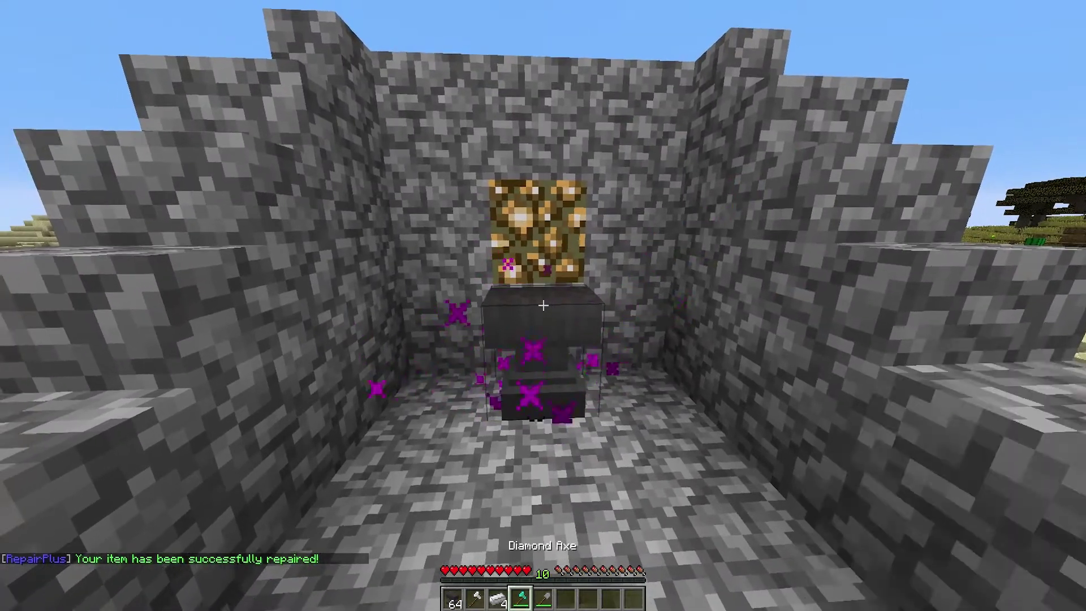
scroll(543, 306, down, 1)
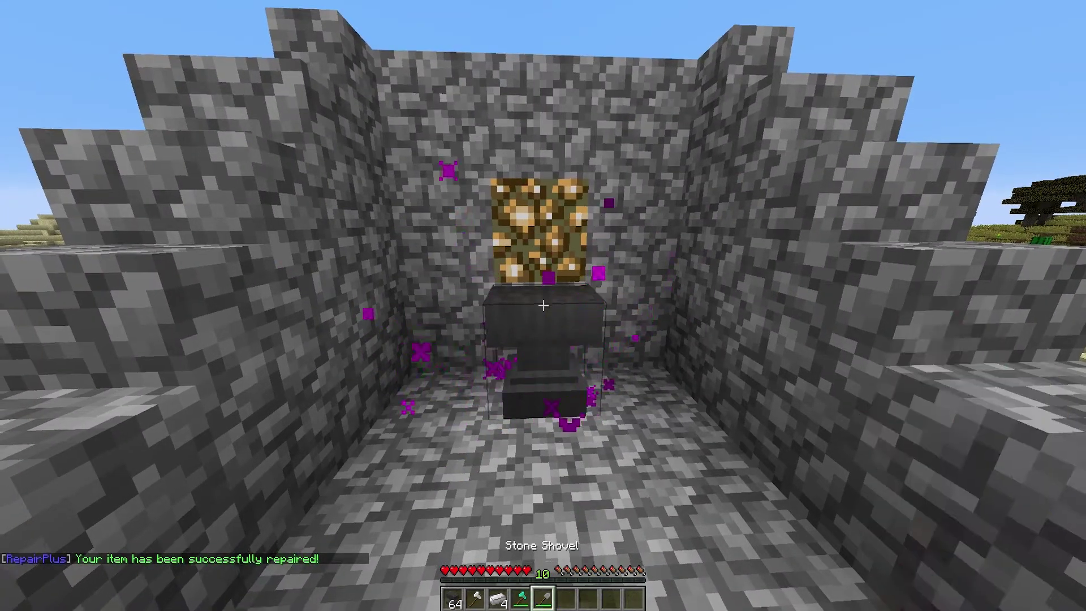
right_click(543, 305)
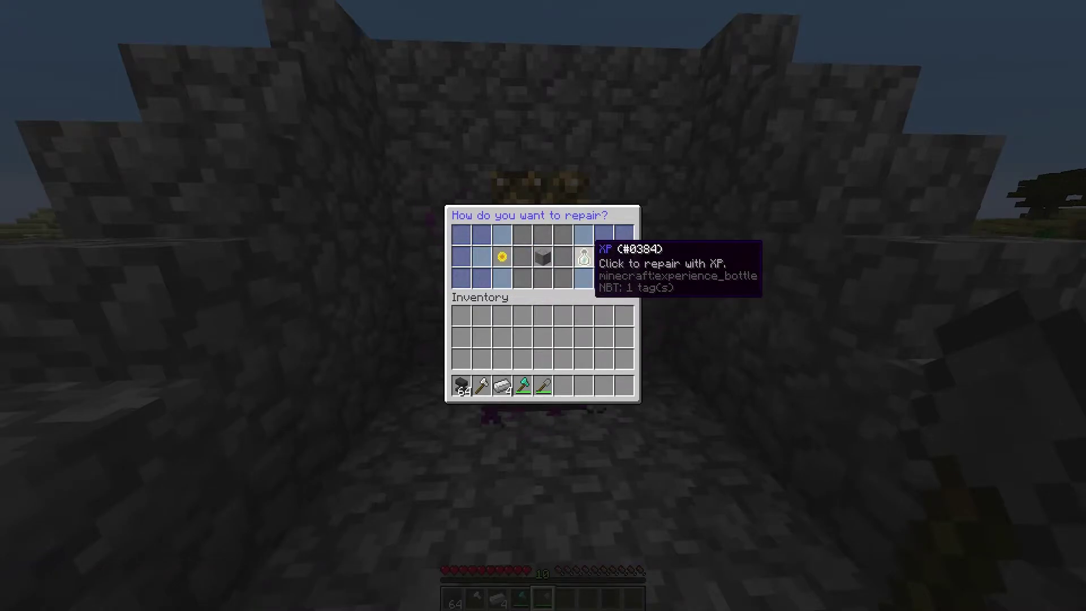
click(588, 249)
click(502, 258)
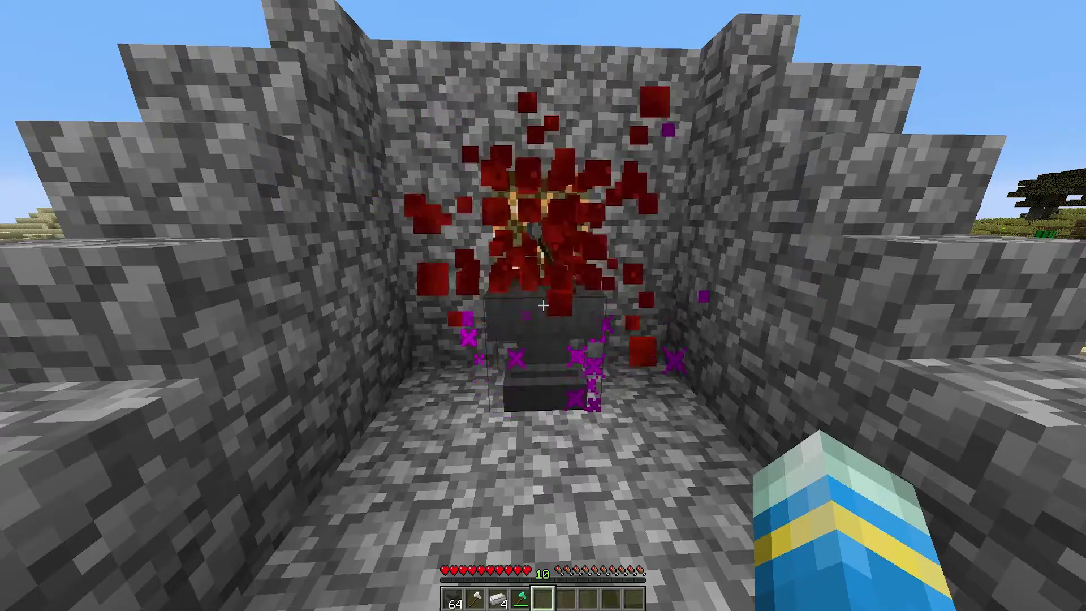
key(s)
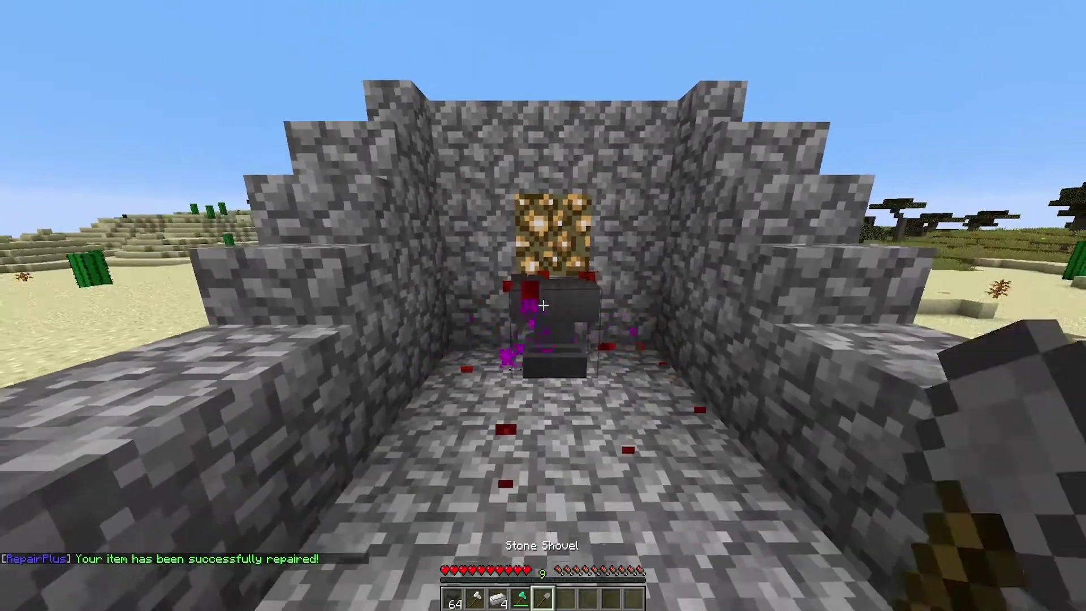
Place a new anvil on the open sand beside the cobblestone structure and equip the iron axe.
key(t)
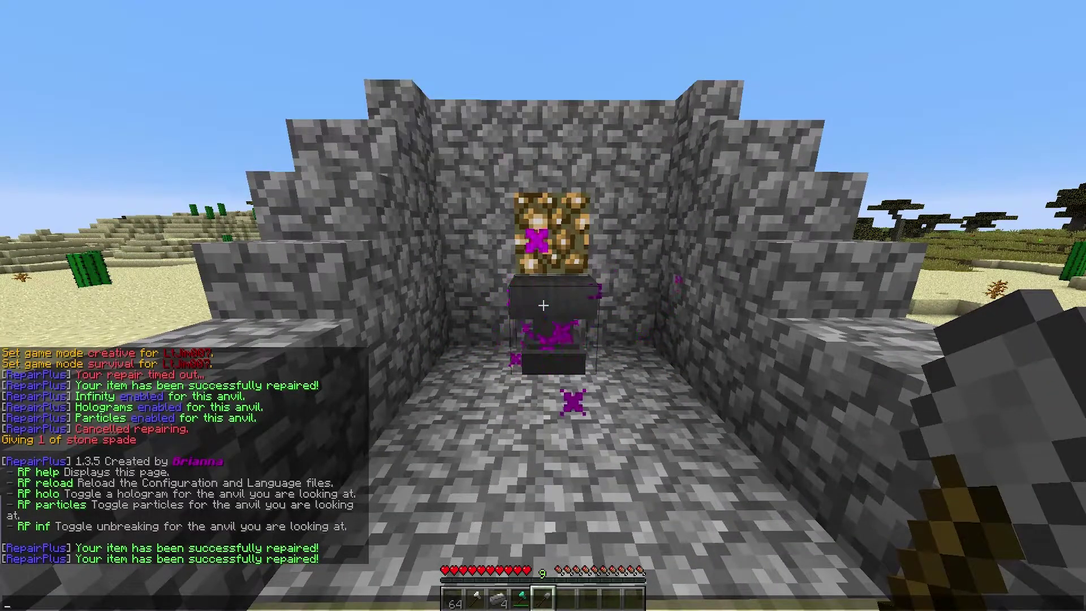
key(Escape)
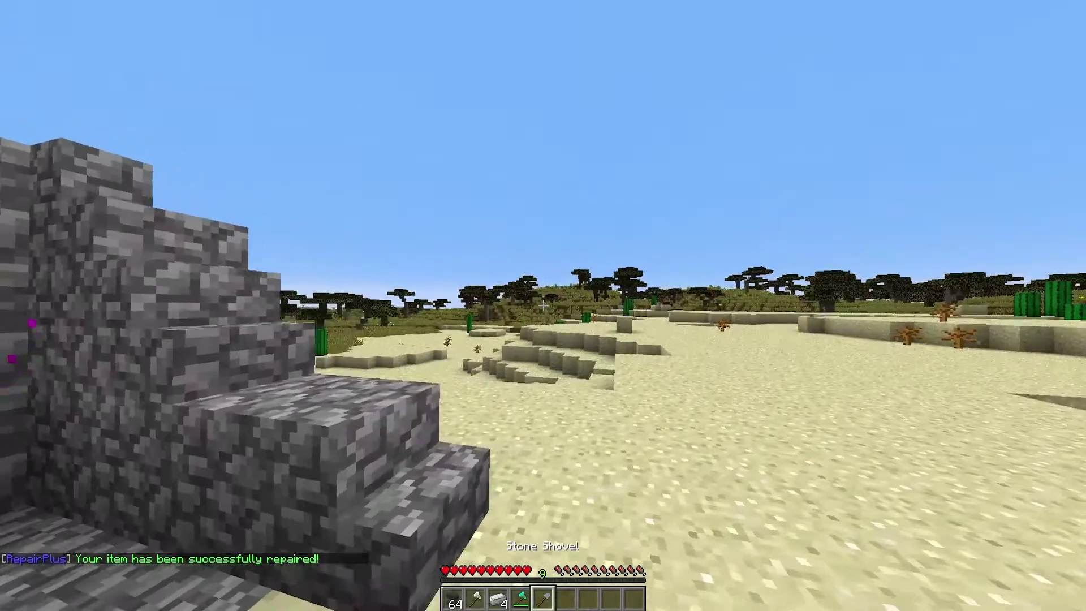
key(s)
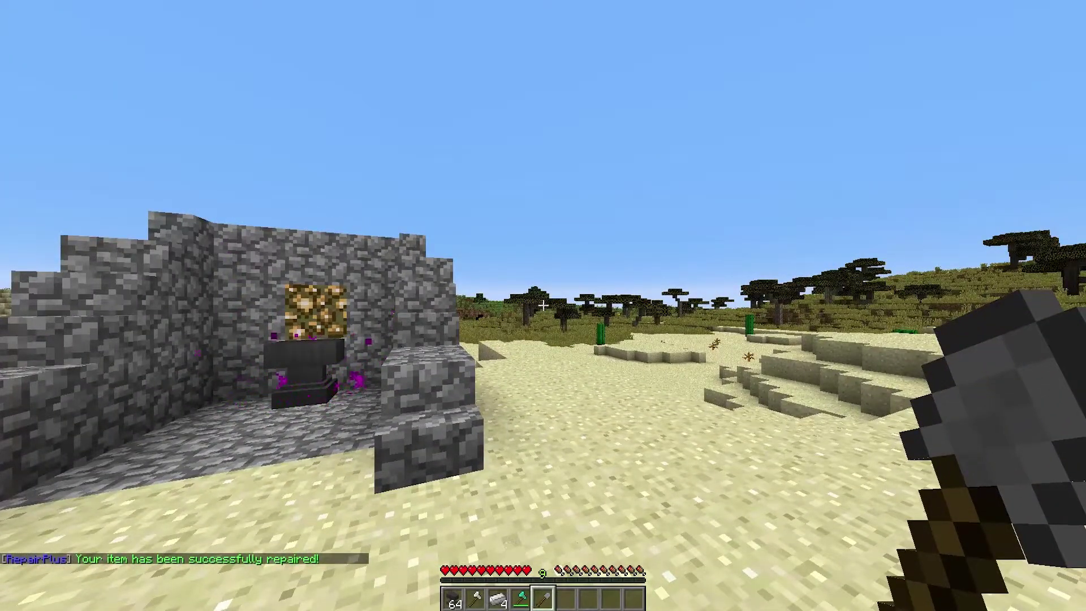
key(1)
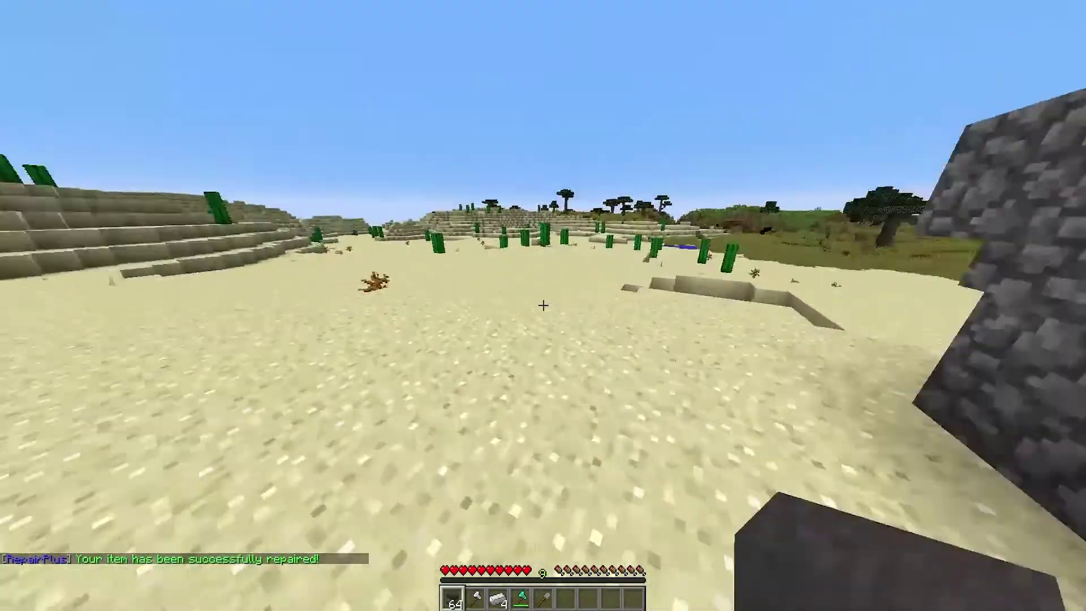
right_click(543, 306)
key(2)
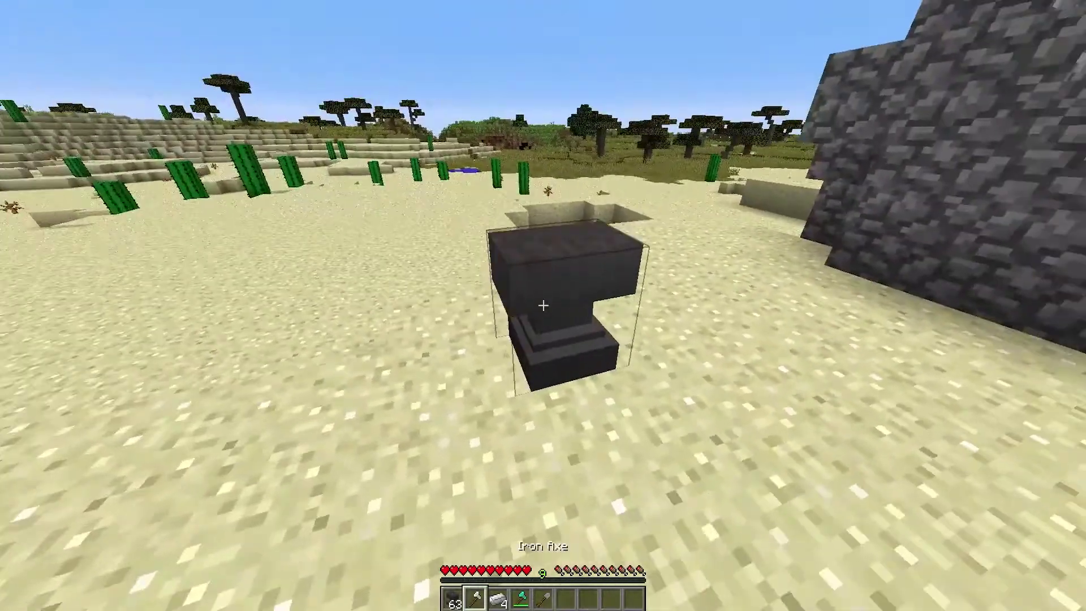
Turn on unbreaking and particles for the new anvil with the RepairPlus inf and particles commands.
key(s)
key(t)
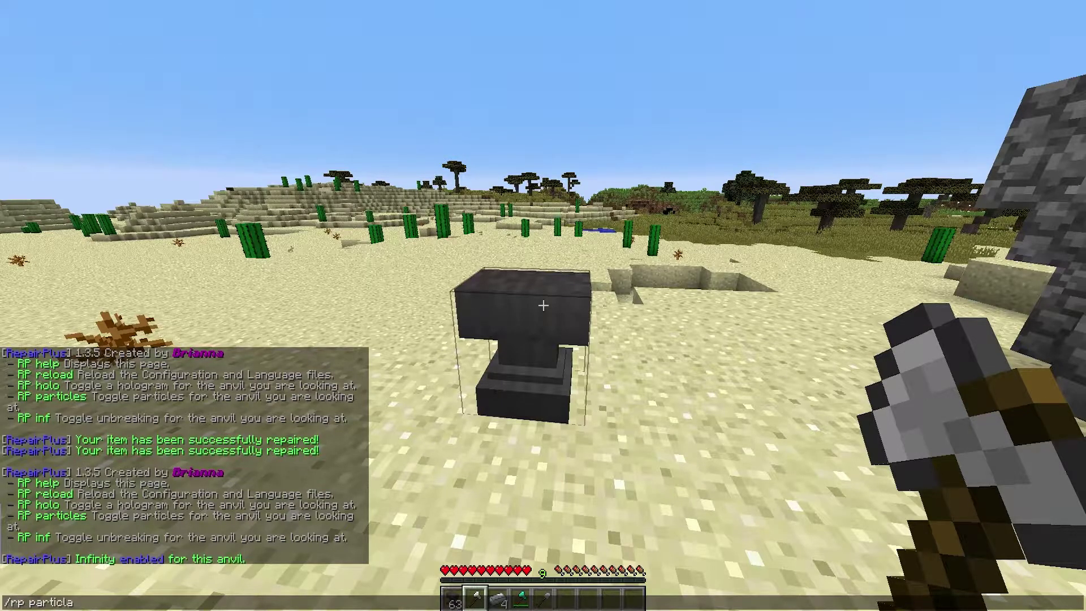
key(a)
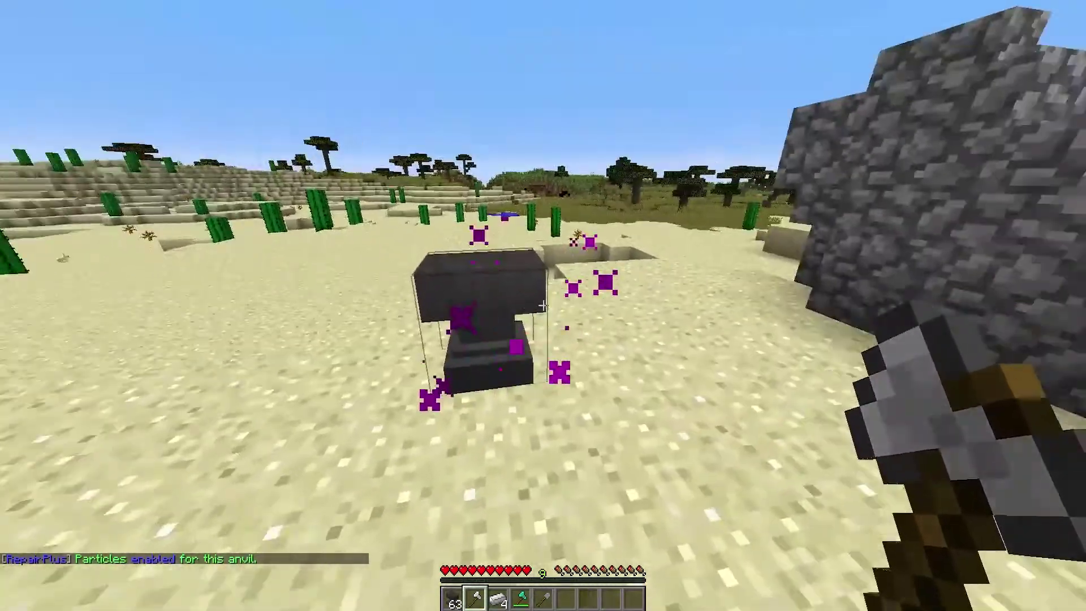
key(a)
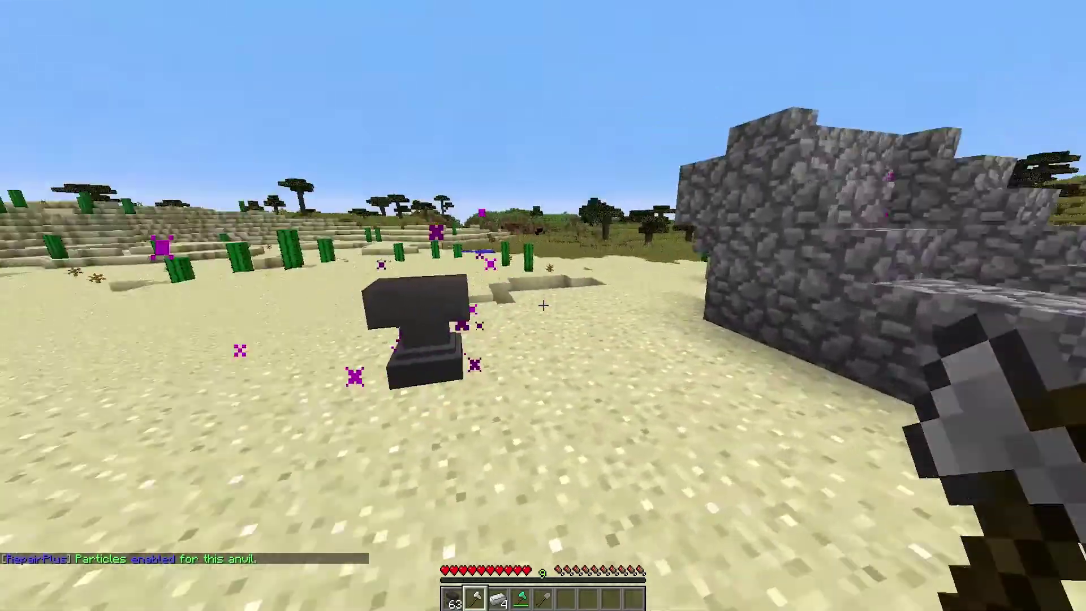
key(a)
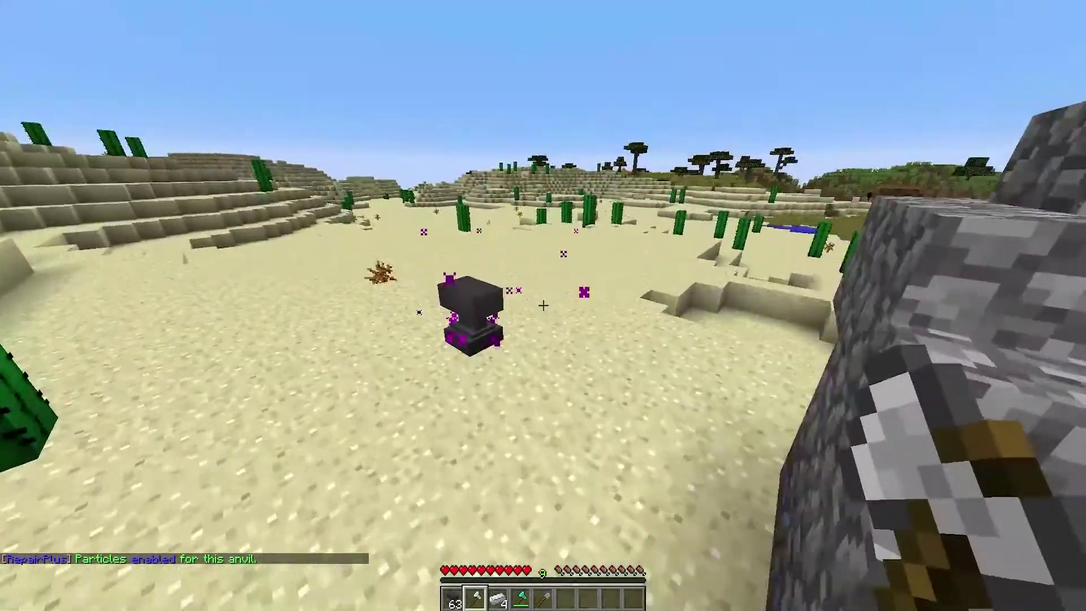
Turn on the hologram for the new anvil with /rp holo.
text(/r)
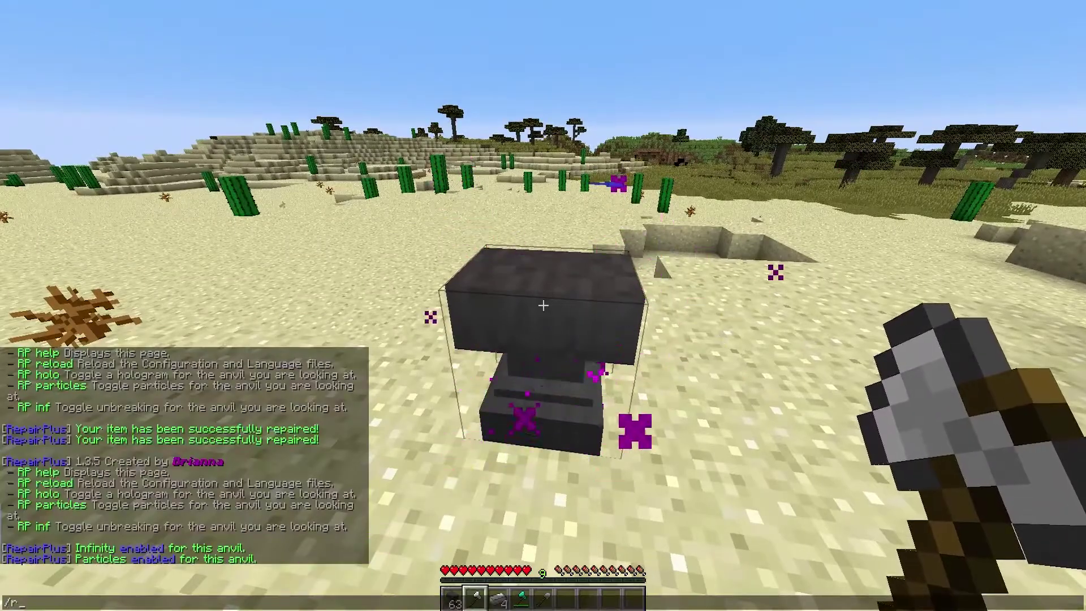
text(p holol)
key(Return)
key(s)
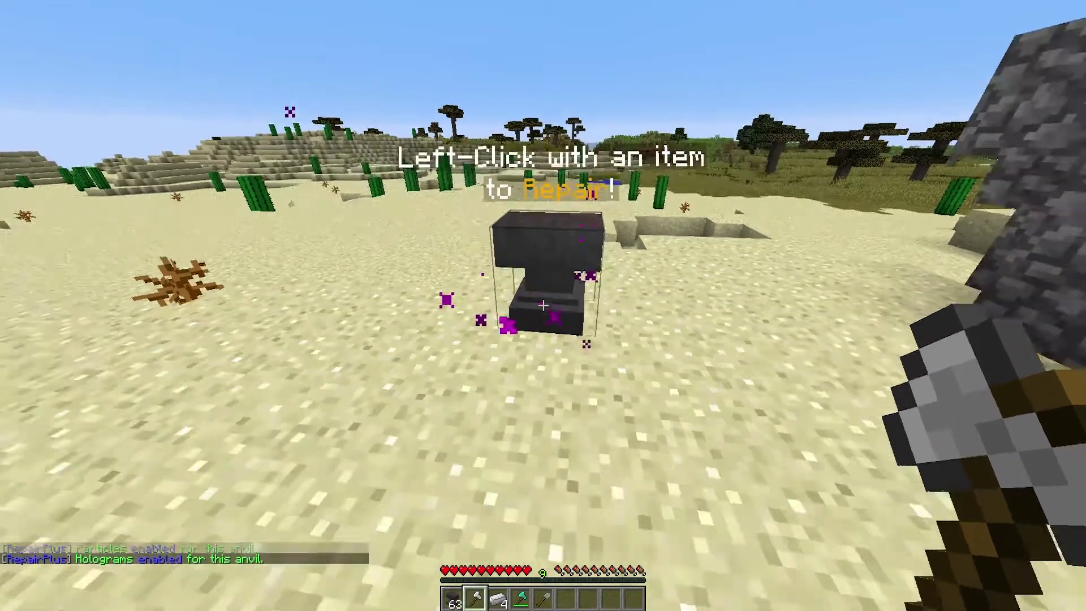
key(w)
right_click(543, 306)
key(Escape)
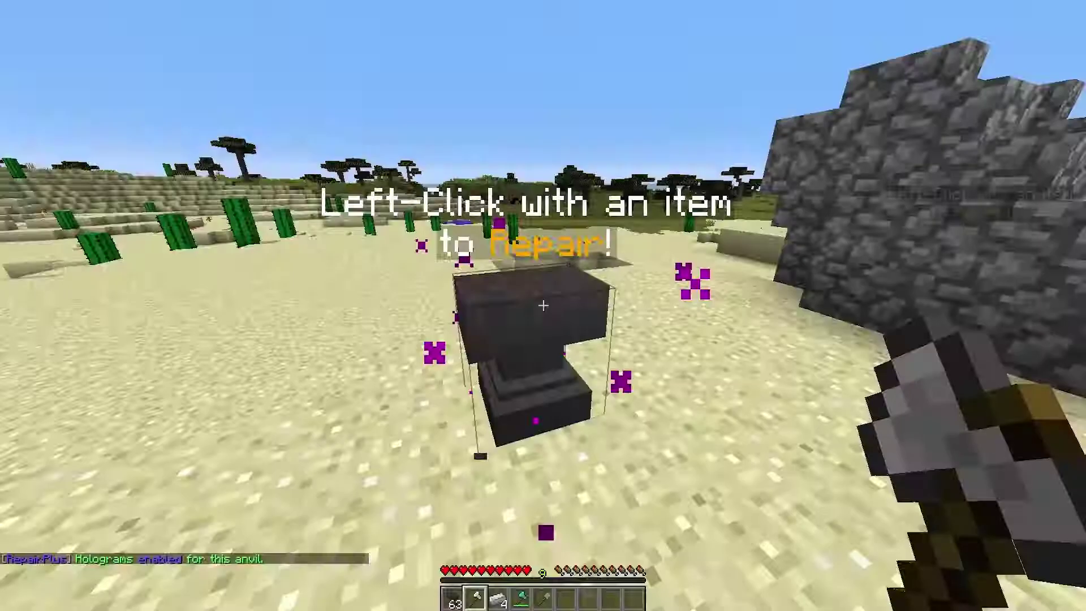
Repair the diamond axe at the new anvil and accept the repair cost.
key(4)
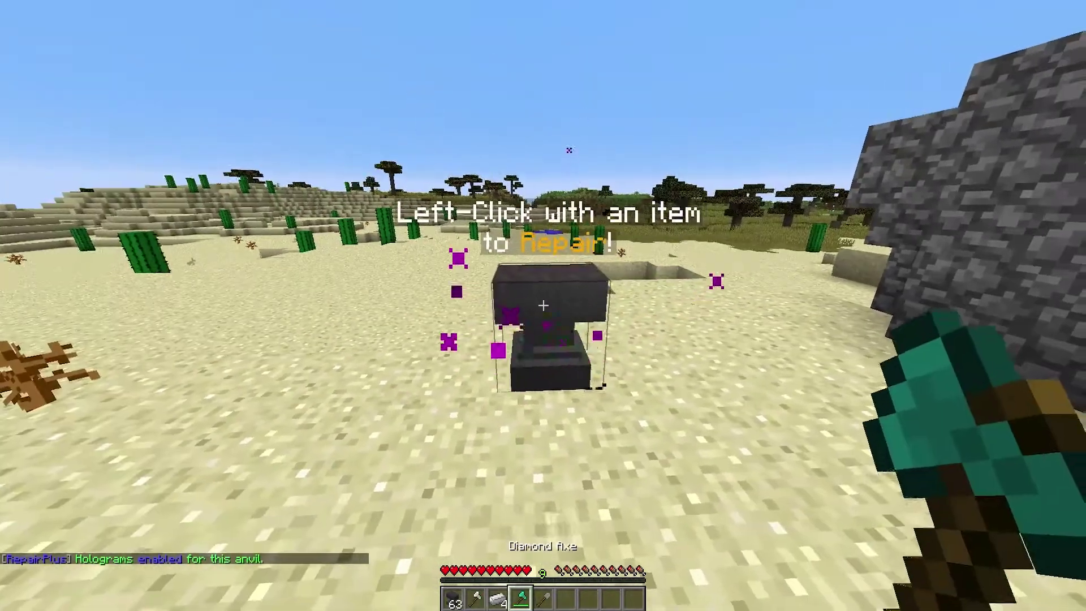
right_click(543, 305)
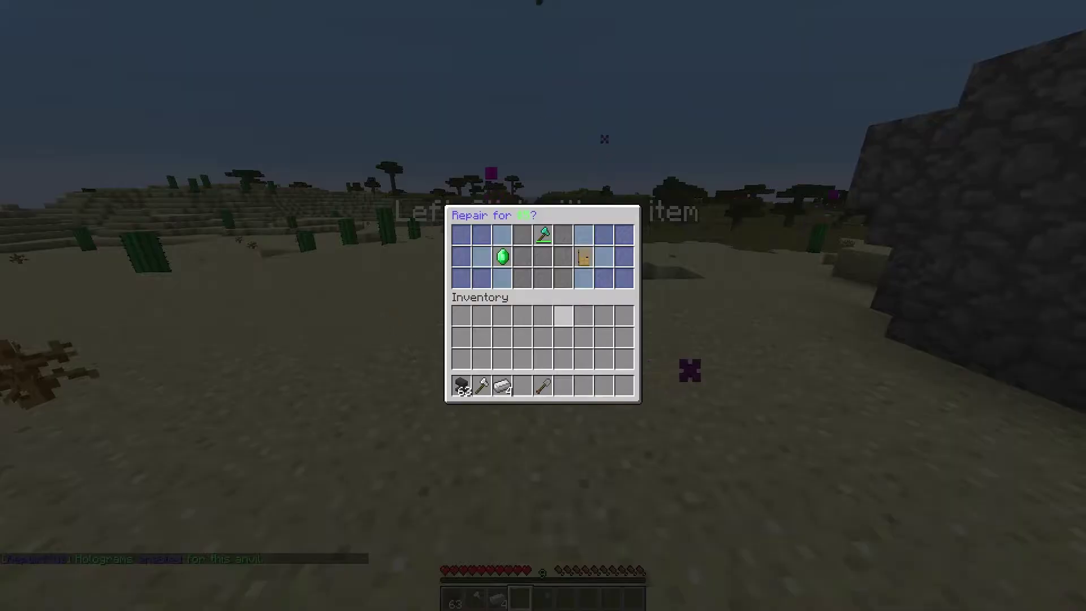
click(502, 257)
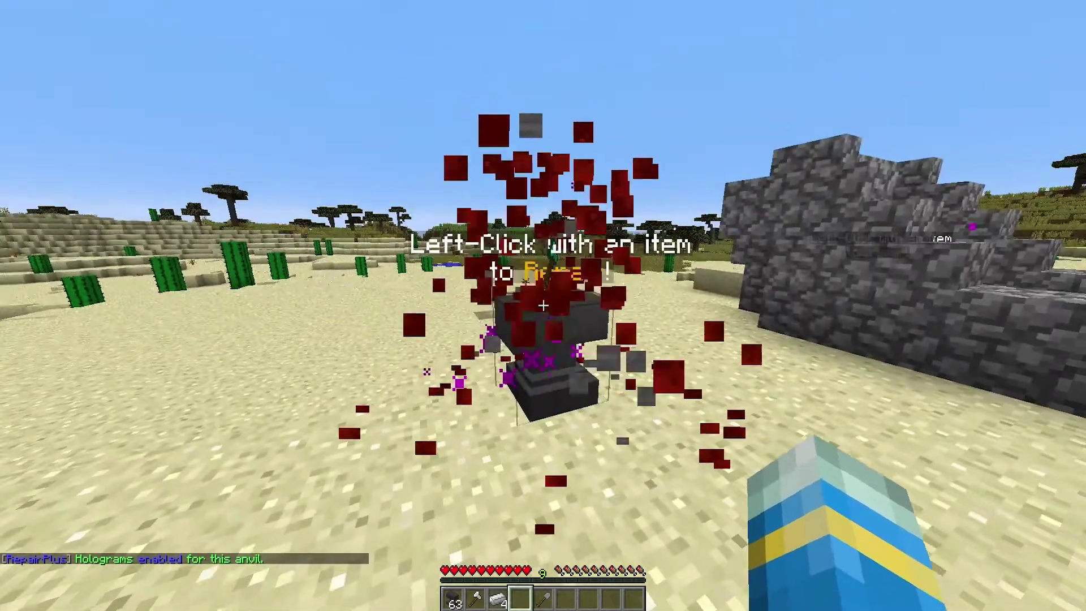
Reload the RepairPlus configuration and language files with /rp reload.
text(t)
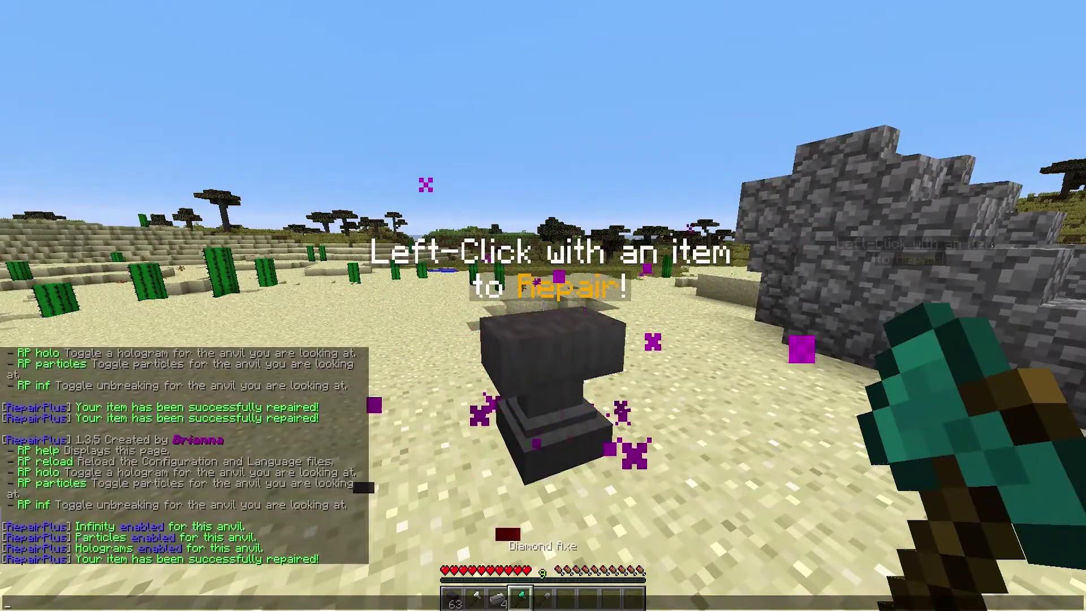
text(/)
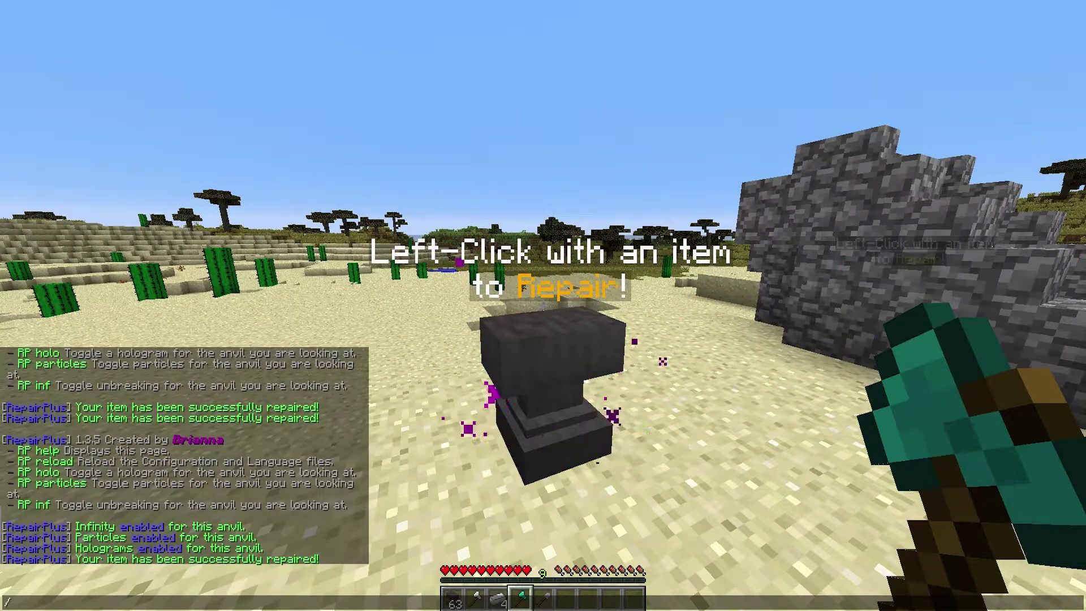
text(rp r)
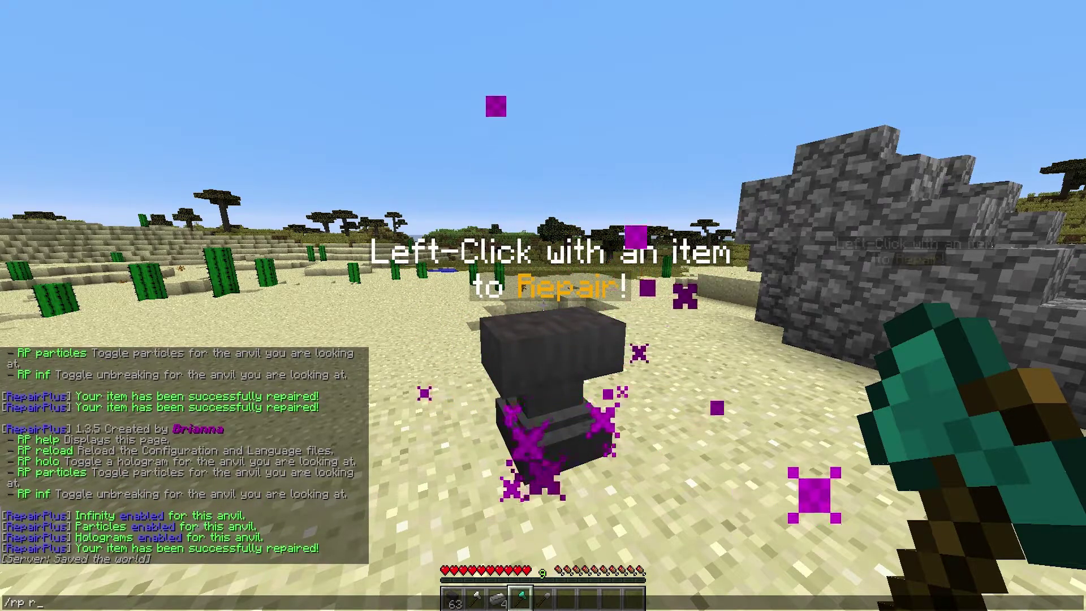
key(Escape)
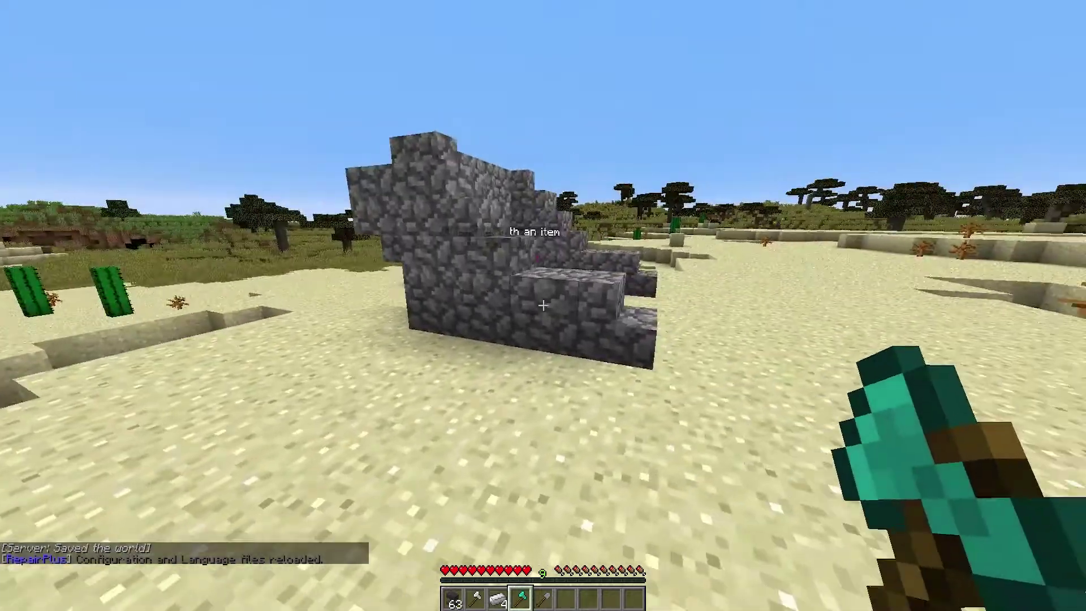
Display the RepairPlus command help page in the chat.
key(w)
key(t)
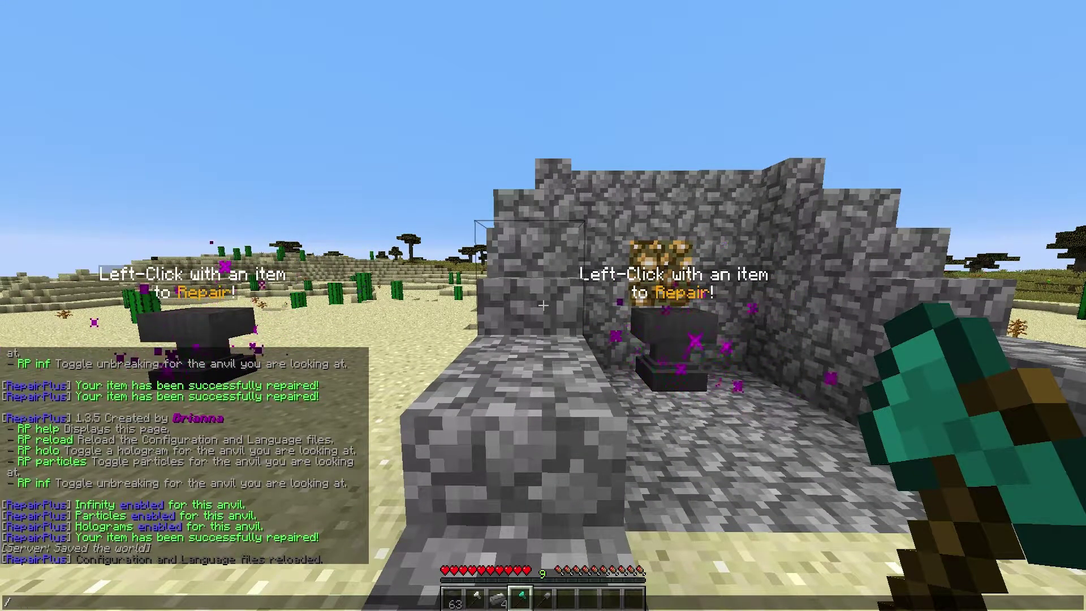
key(Return)
key(s)
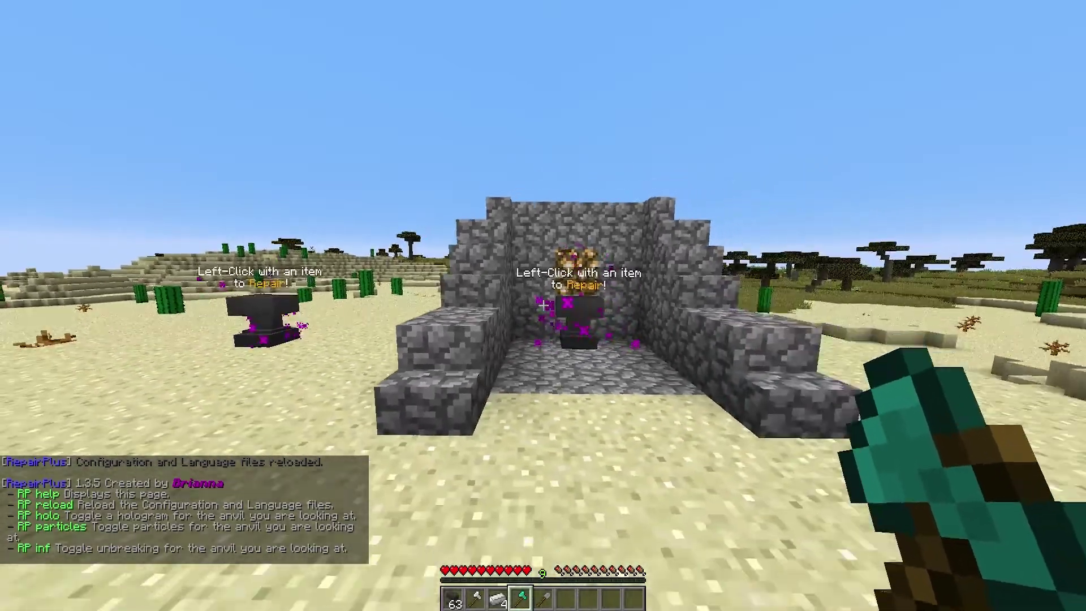
Open the repair options for the diamond axe at the freestanding anvil, pick one, and walk around both anvils.
key(w)
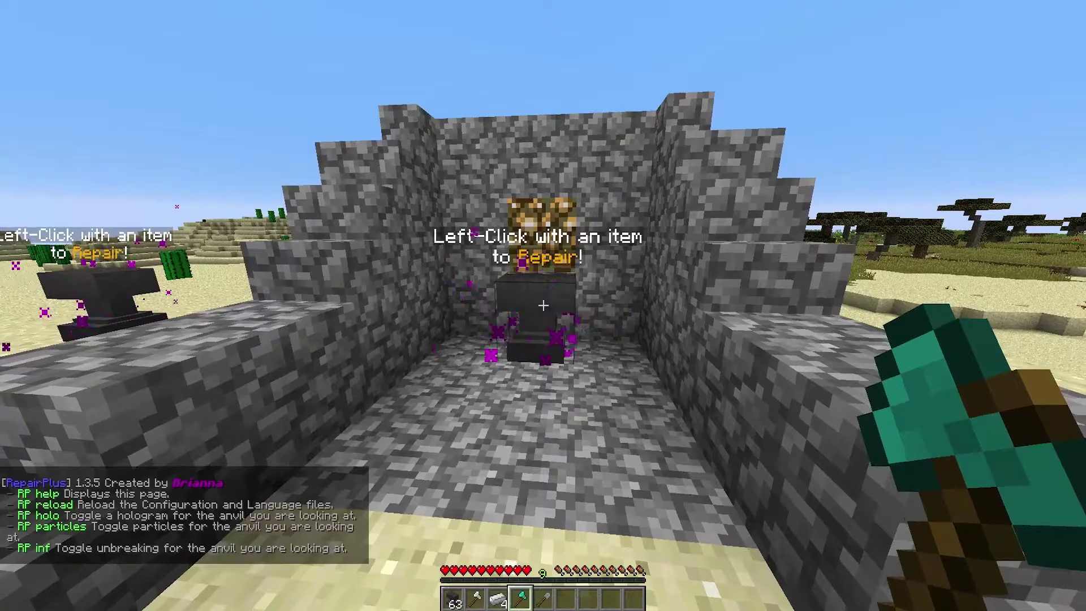
key(s)
key(w)
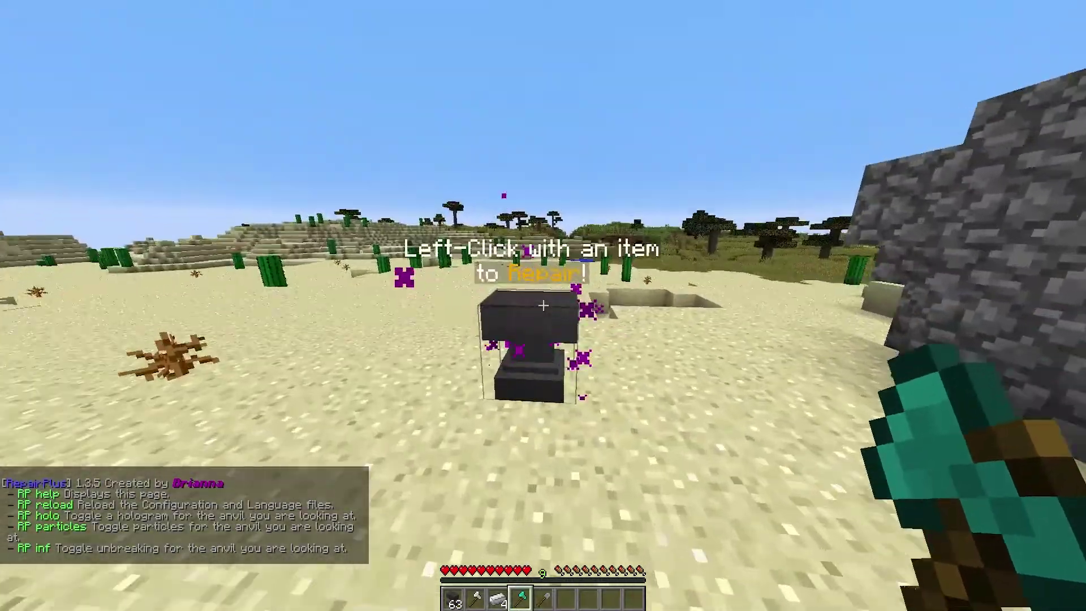
click(544, 306)
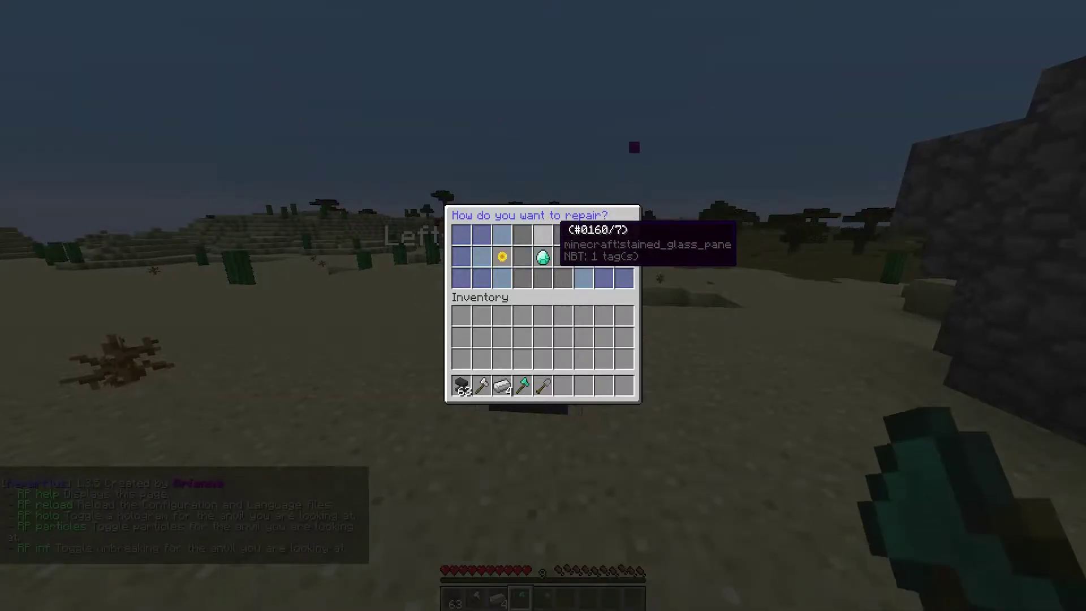
click(584, 257)
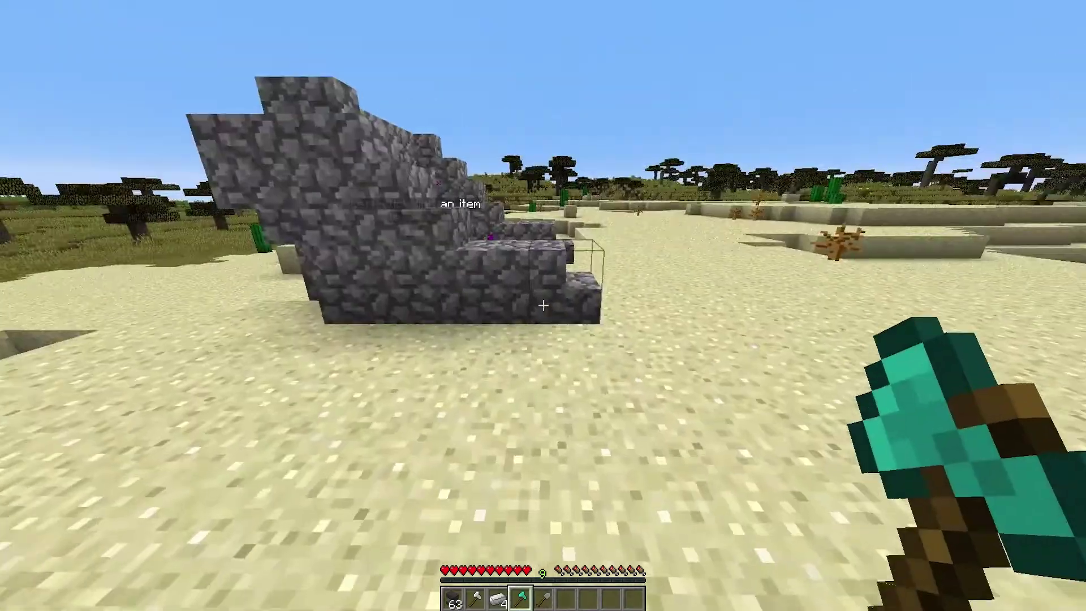
key(w)
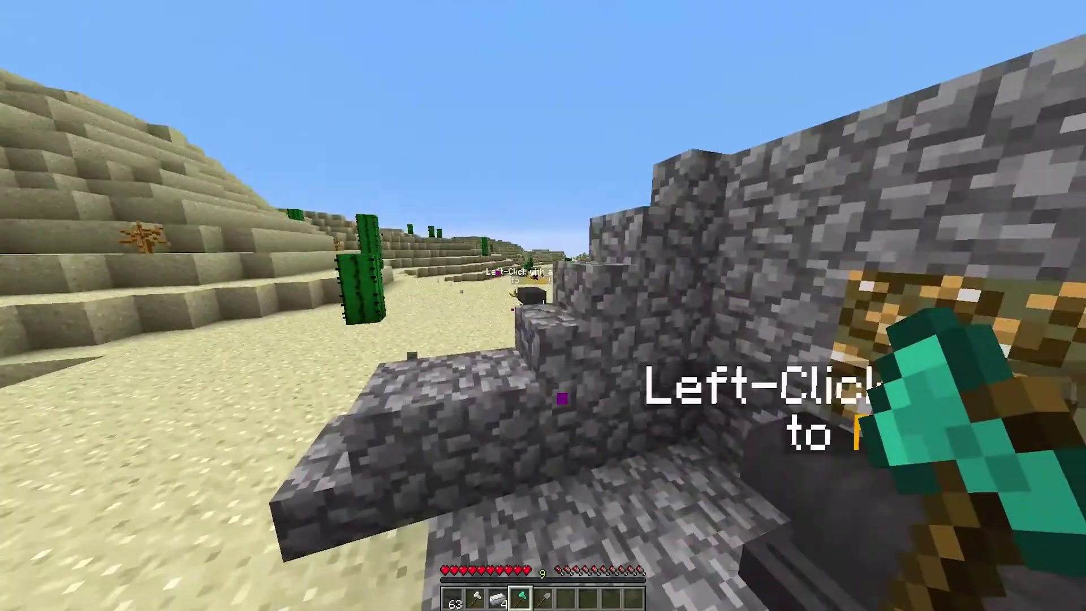
key(s)
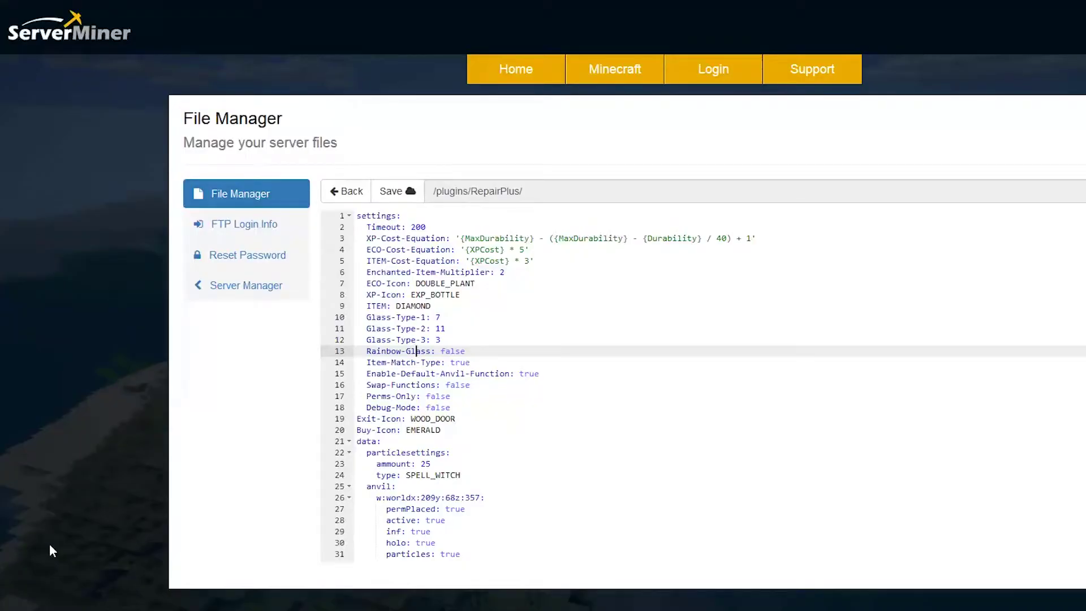
Switch to the ServerMiner File Manager, look through the RepairPlus configuration file, and highlight its Timeout setting.
scroll(552, 371, down, 5)
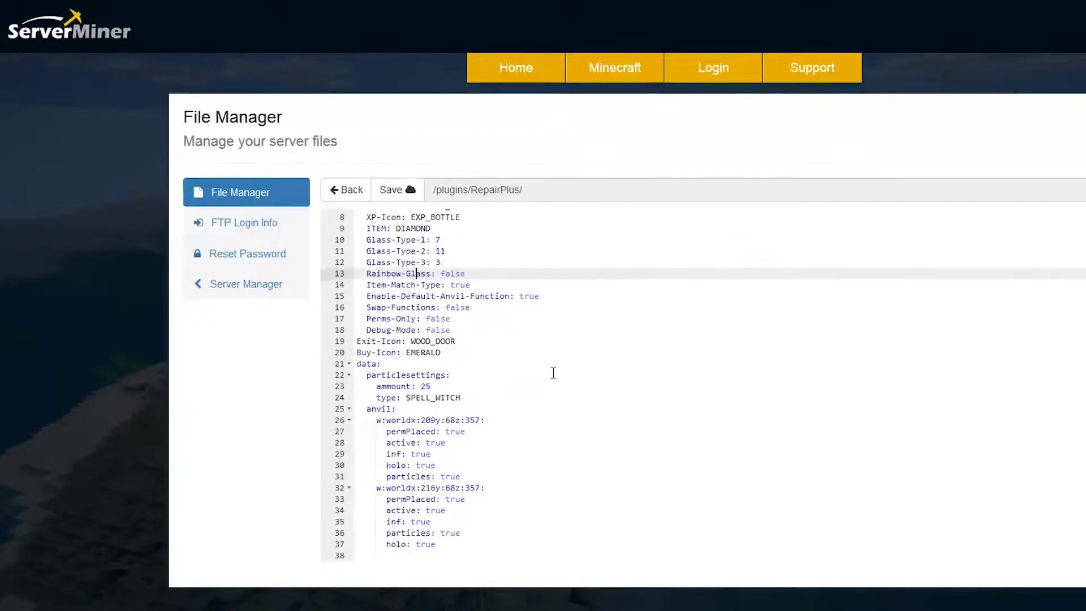
scroll(586, 391, up, 5)
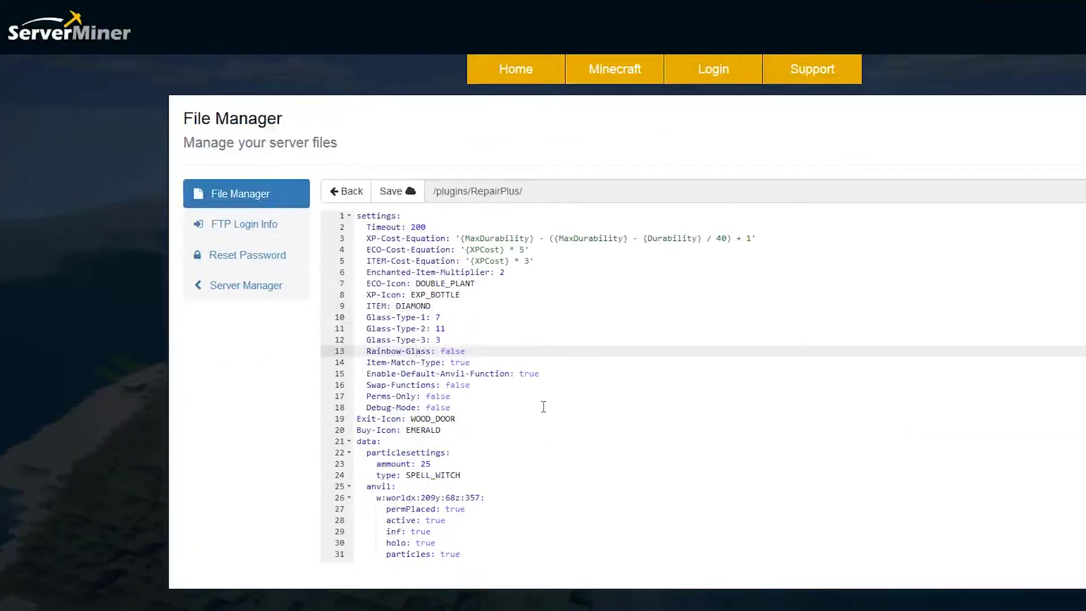
click(428, 251)
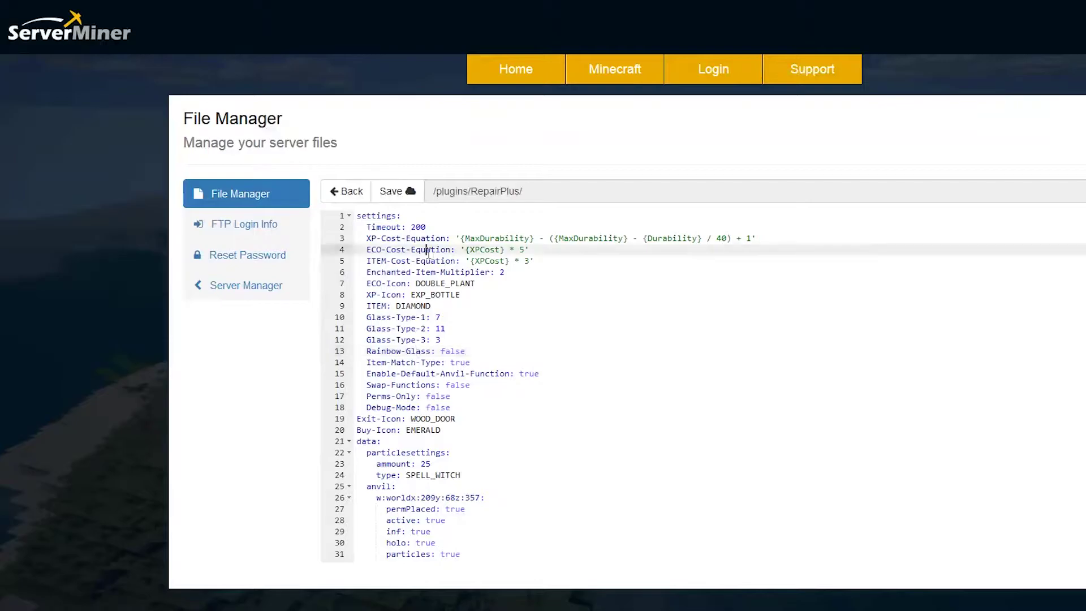
drag(428, 228, 362, 225)
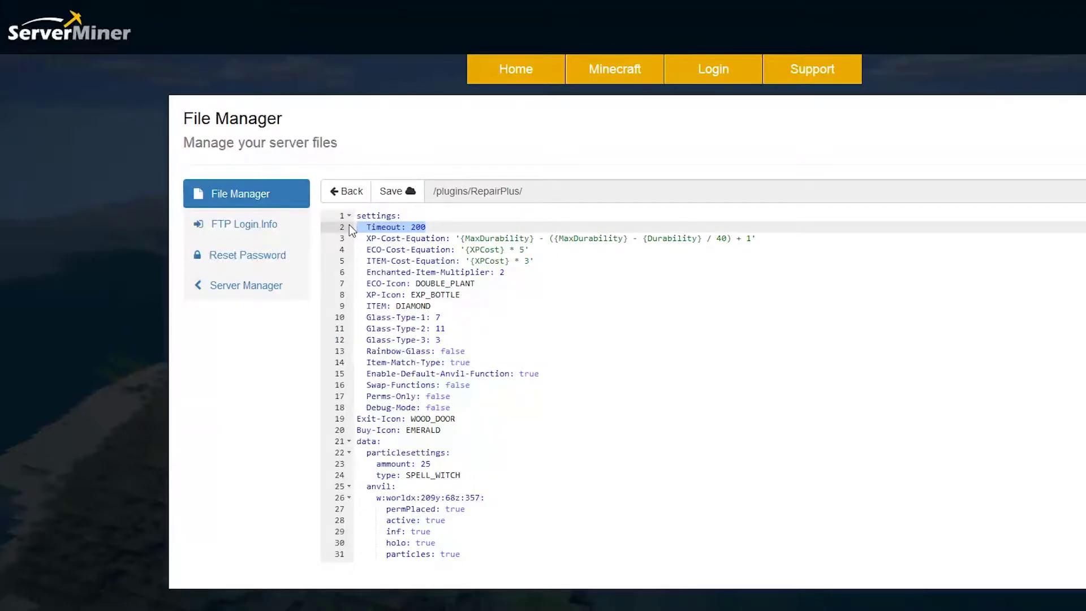
click(396, 250)
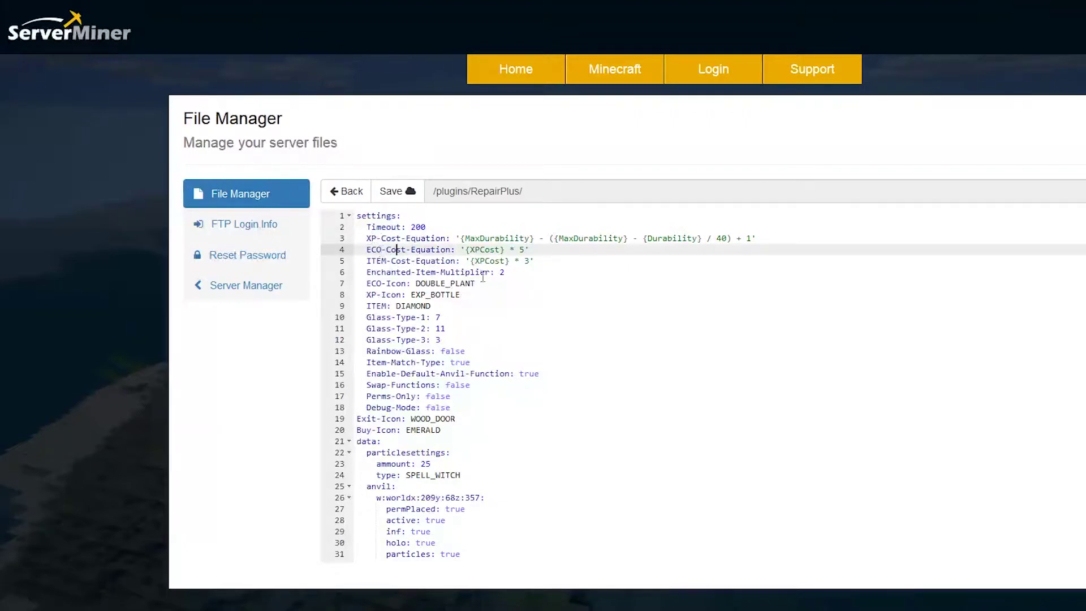
Examine the XP, ECO and ITEM cost equations, highlighting the durability formula in XP-Cost-Equation.
drag(541, 263, 362, 227)
click(535, 267)
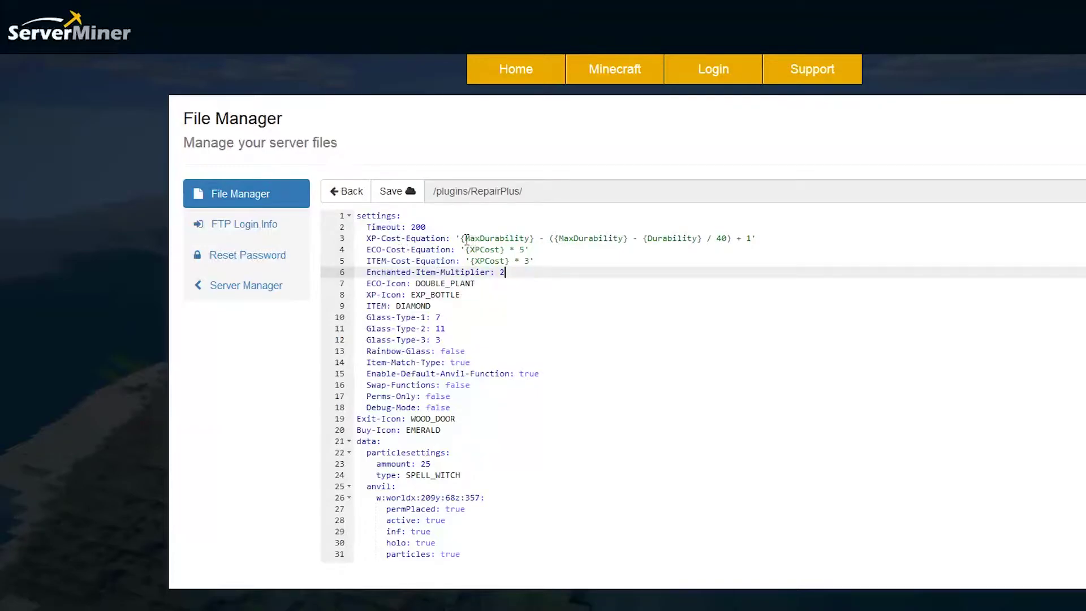
drag(467, 239, 682, 240)
click(699, 243)
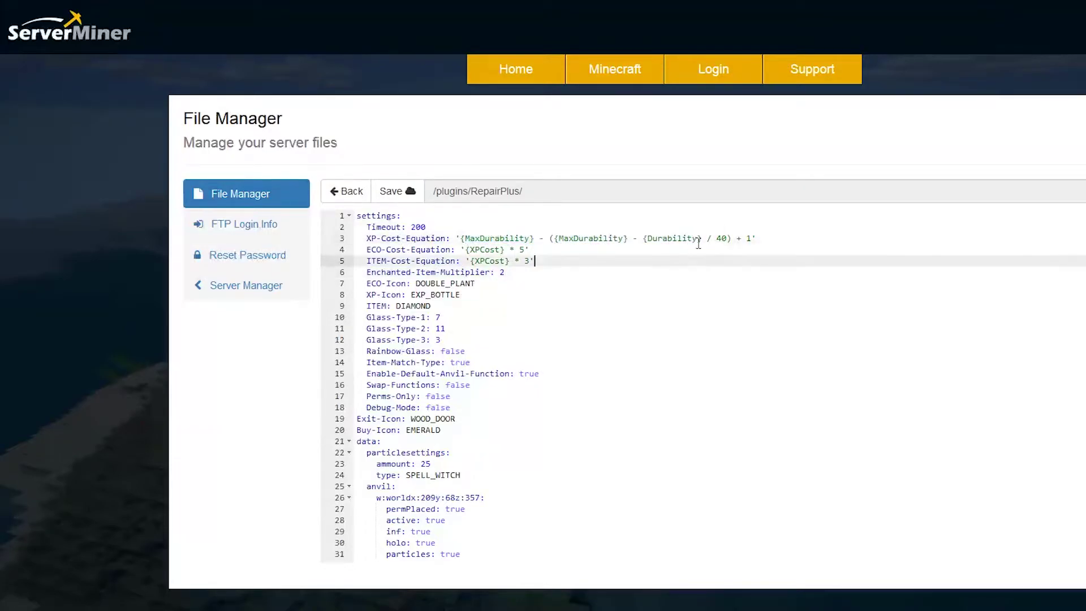
drag(745, 240, 468, 237)
click(763, 249)
click(749, 238)
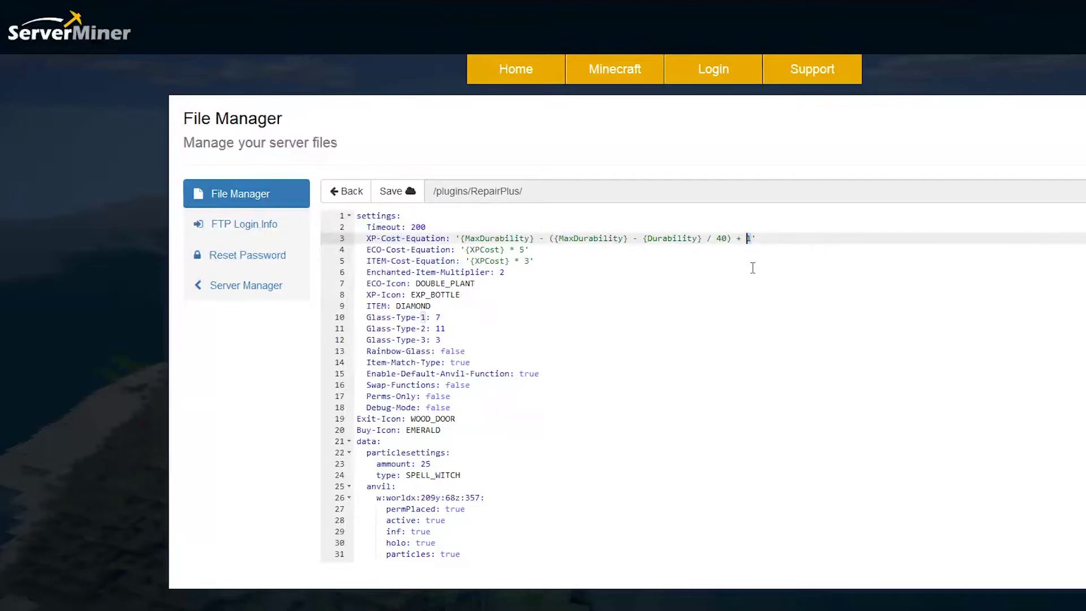
Highlight the Enchanted-Item-Multiplier setting in the configuration file.
scroll(470, 309, down, 1)
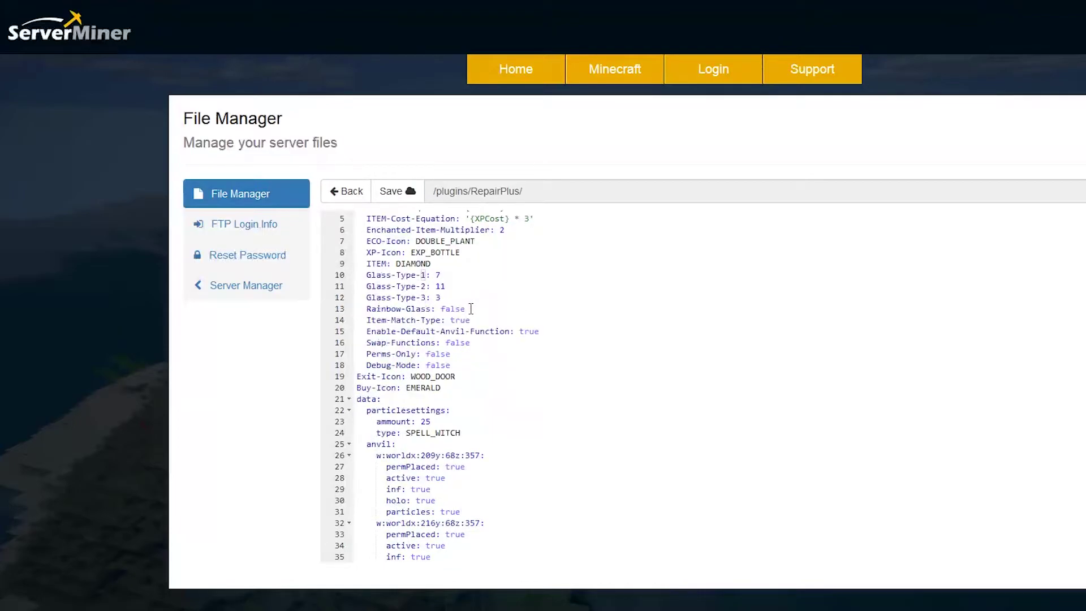
scroll(474, 260, up, 1)
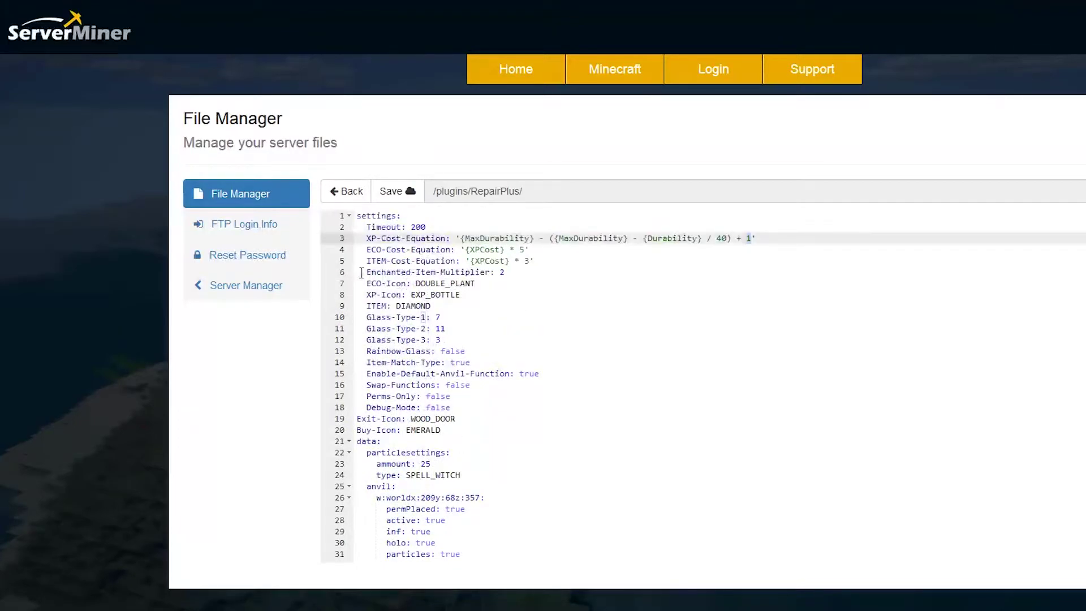
drag(362, 273, 507, 275)
click(508, 275)
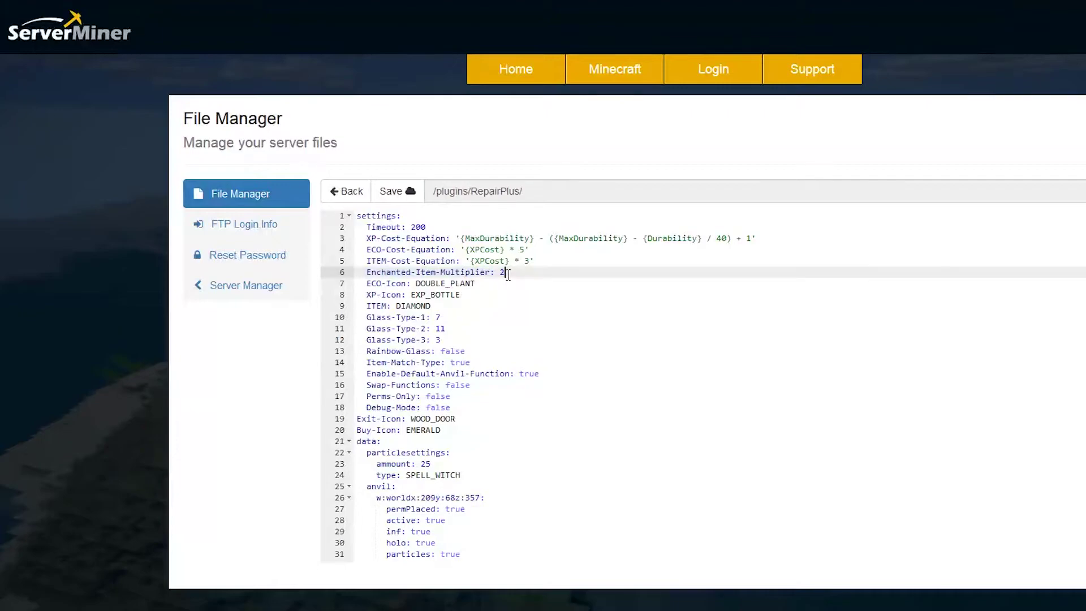
Highlight the repair icon and item settings, the three Glass-Type entries and the Rainbow-Glass option.
click(467, 293)
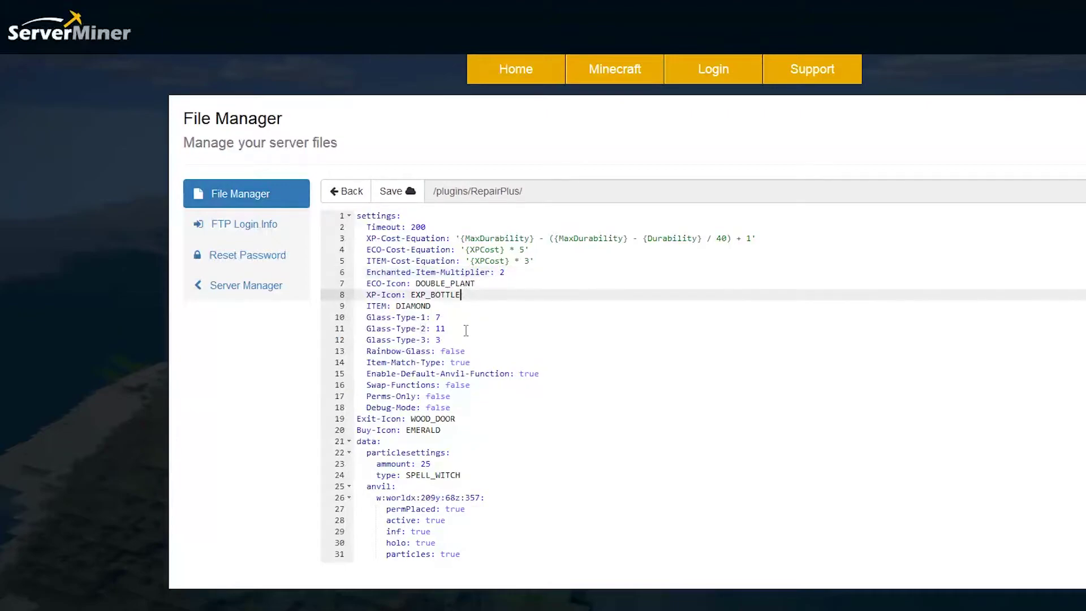
drag(432, 306, 347, 286)
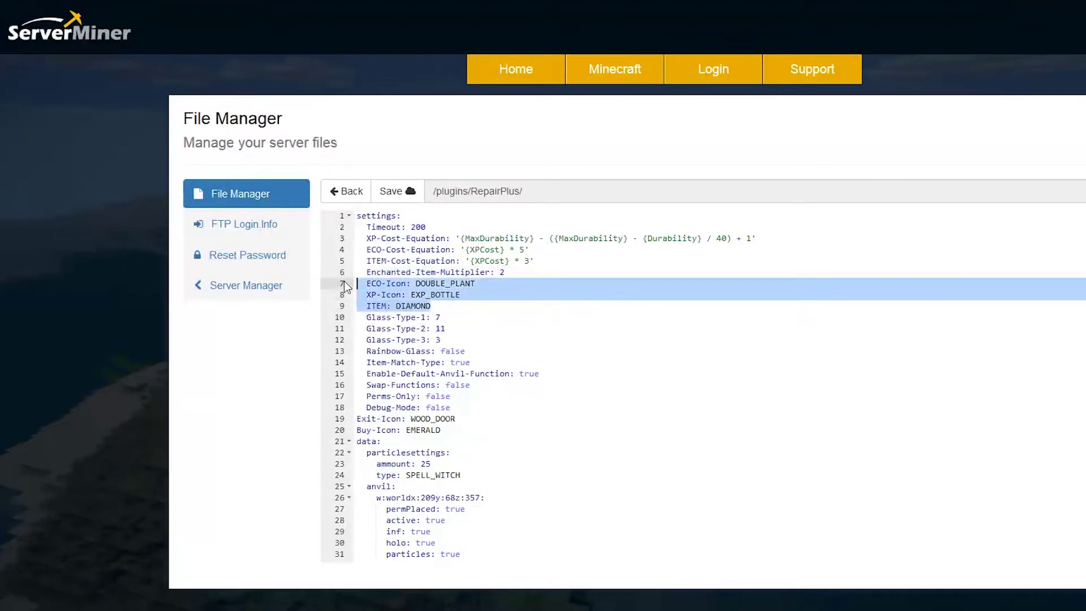
drag(451, 342, 321, 314)
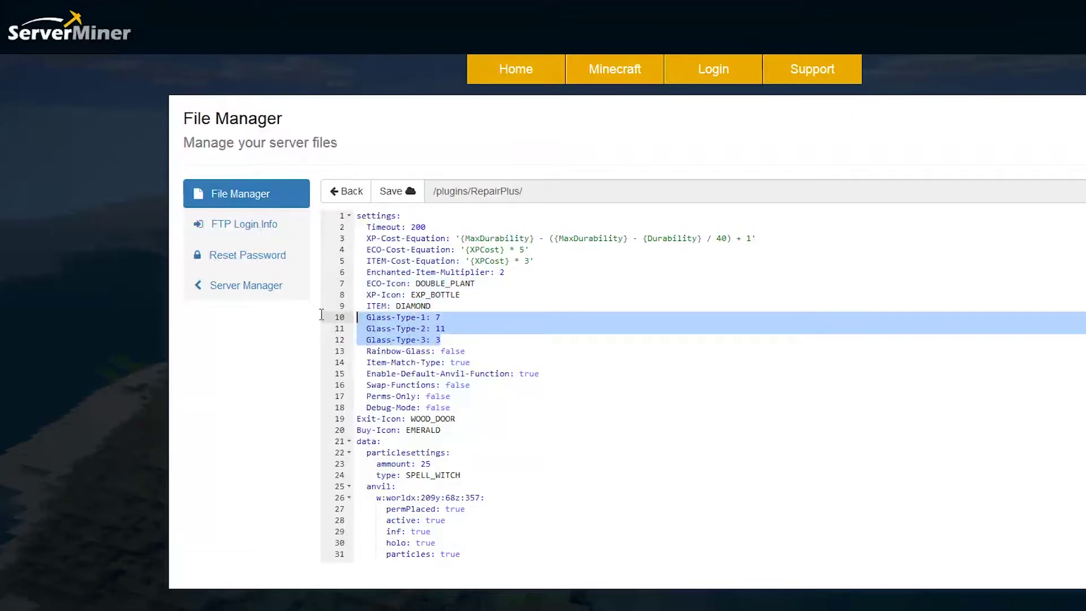
drag(474, 352, 428, 352)
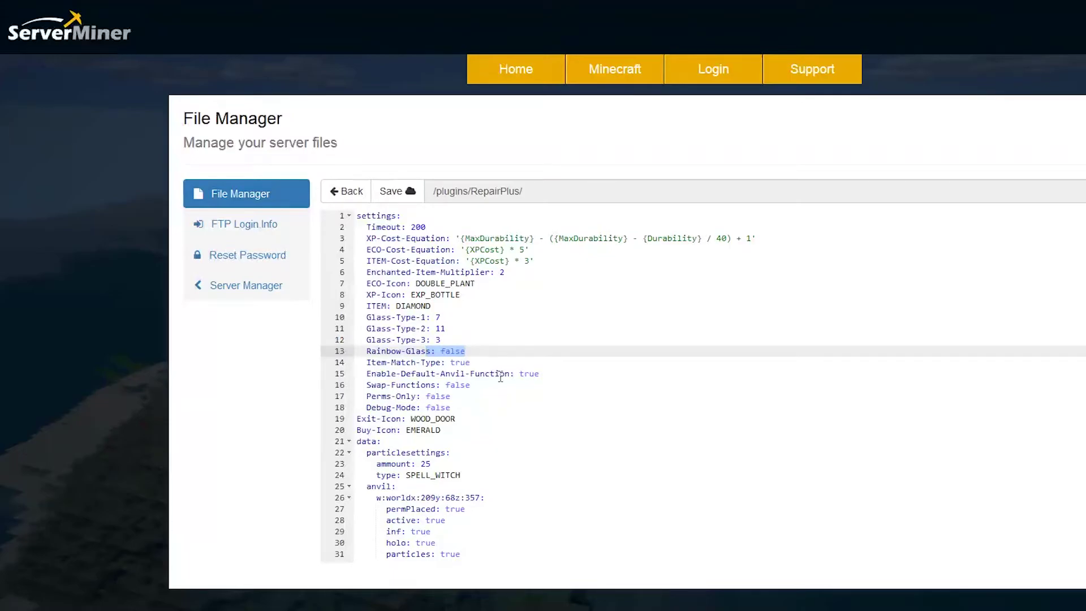
Examine the Perms-Only, Swap-Functions and Enable-Default-Anvil-Function settings, highlighting the default anvil function's value.
scroll(492, 374, down, 1)
drag(451, 355, 347, 354)
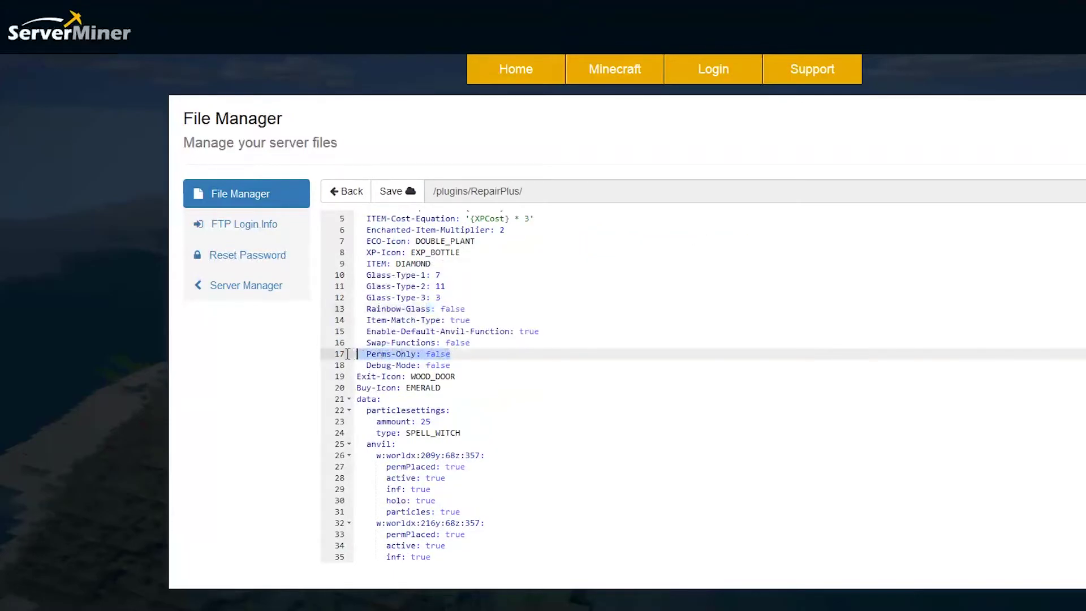
click(378, 343)
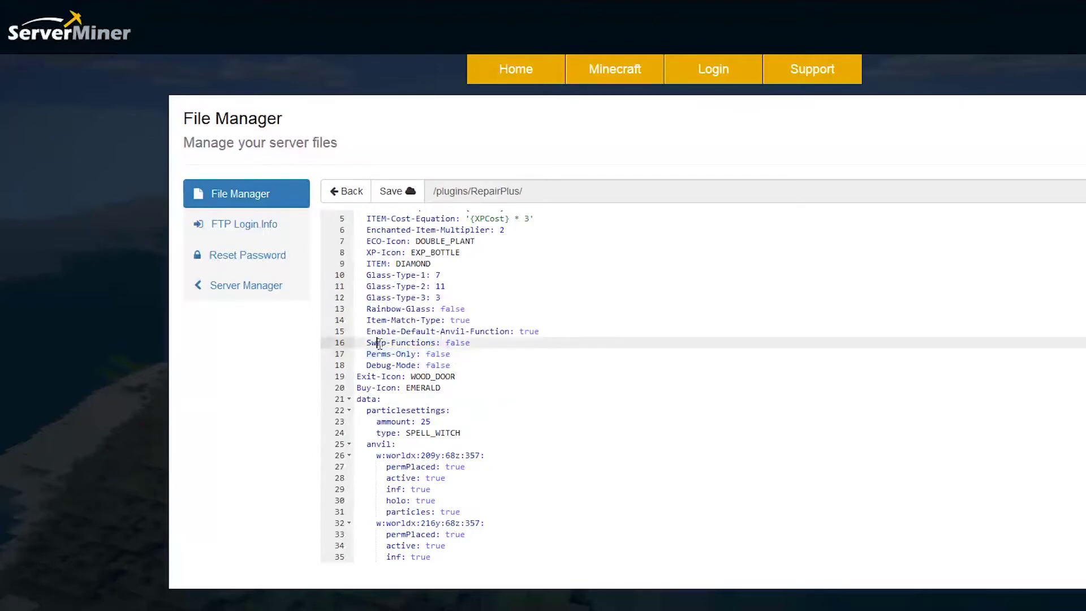
drag(367, 332, 480, 332)
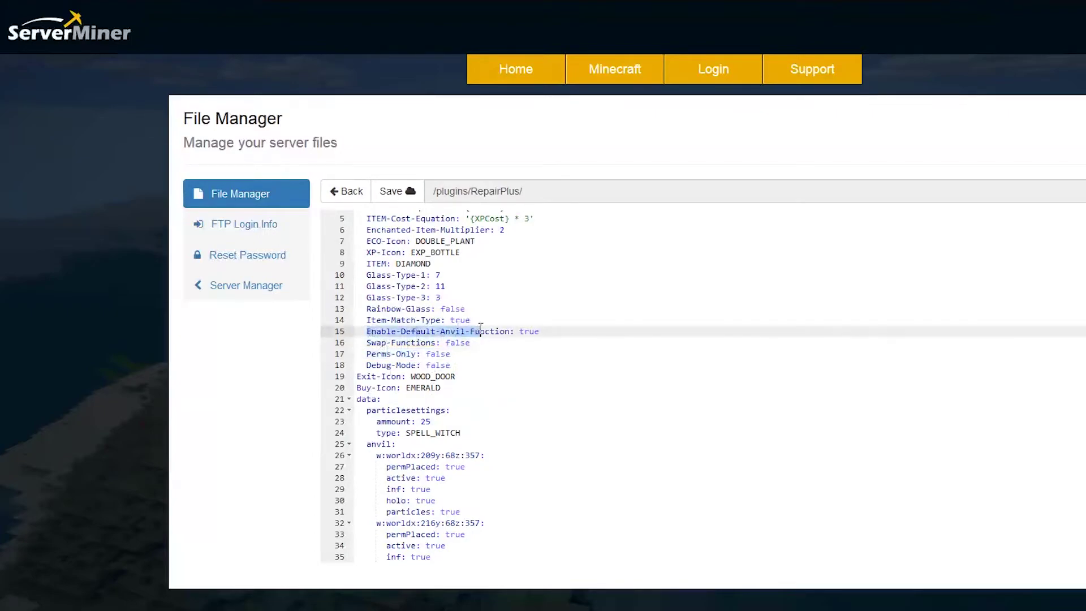
double_click(526, 332)
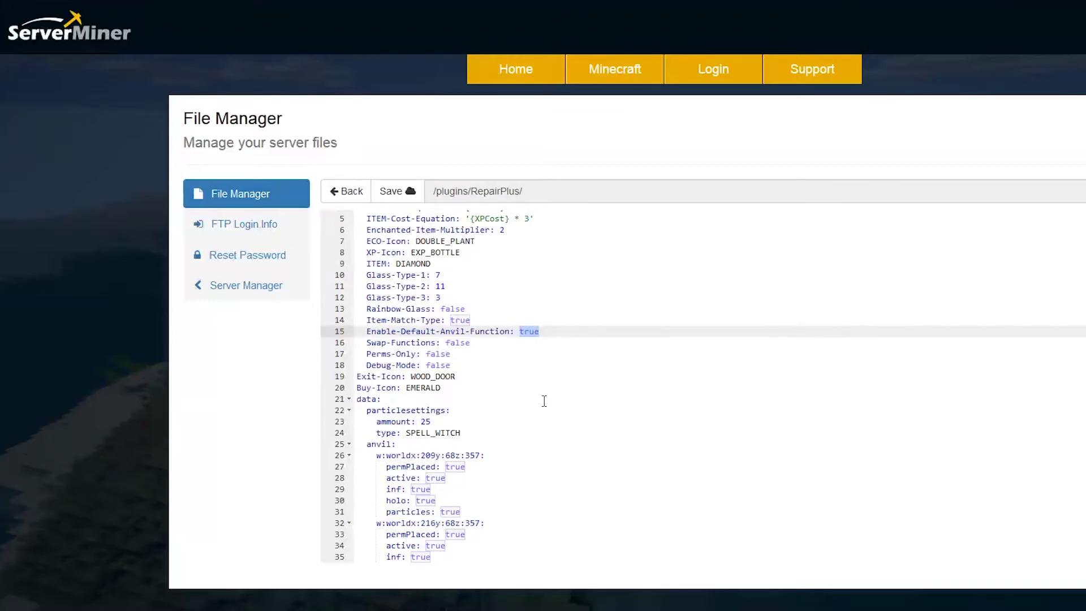
Highlight the data section with its particle settings and anvil entries, including the second anvil's inf option.
scroll(572, 374, down, 1)
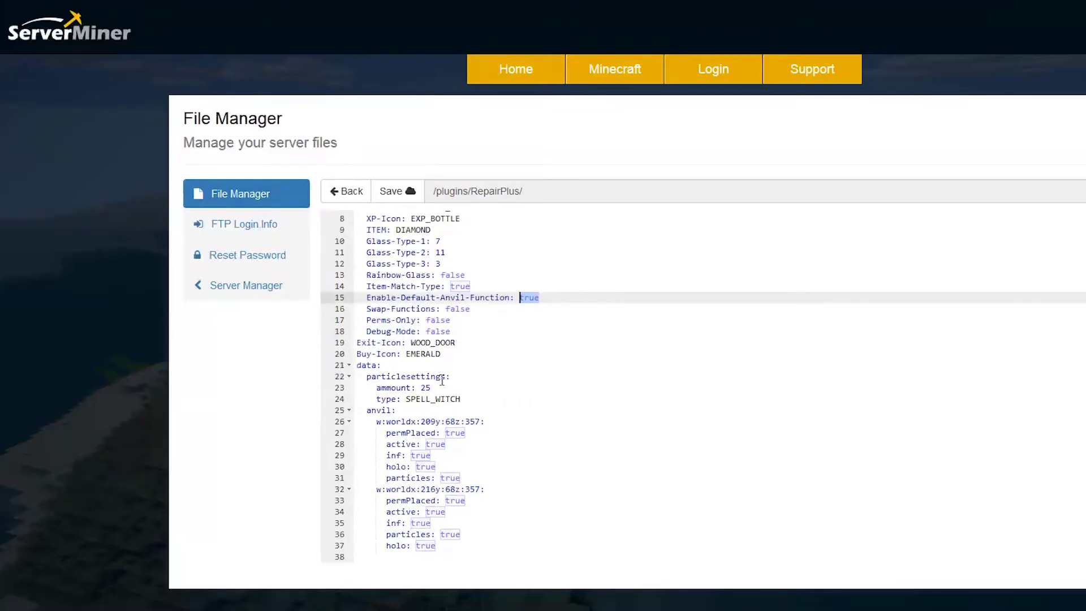
drag(366, 365, 548, 551)
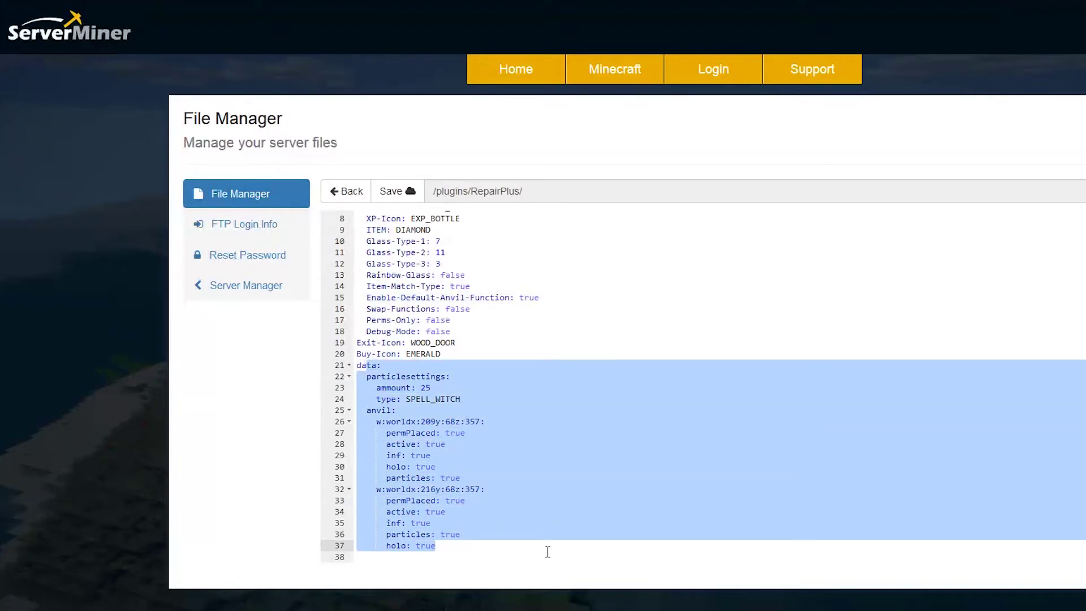
click(493, 503)
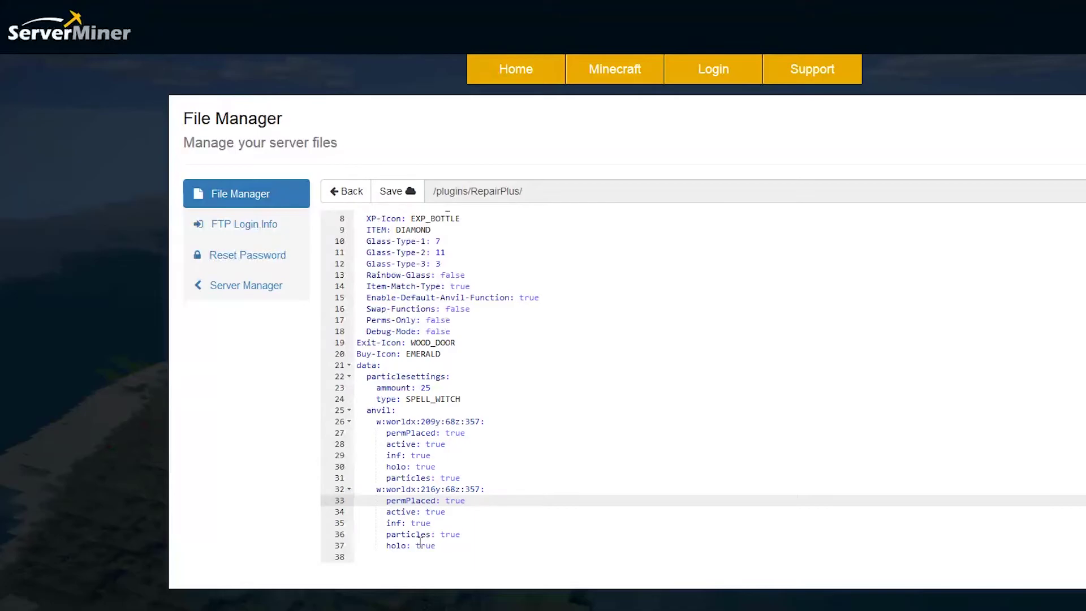
drag(403, 524, 386, 523)
scroll(481, 430, up, 2)
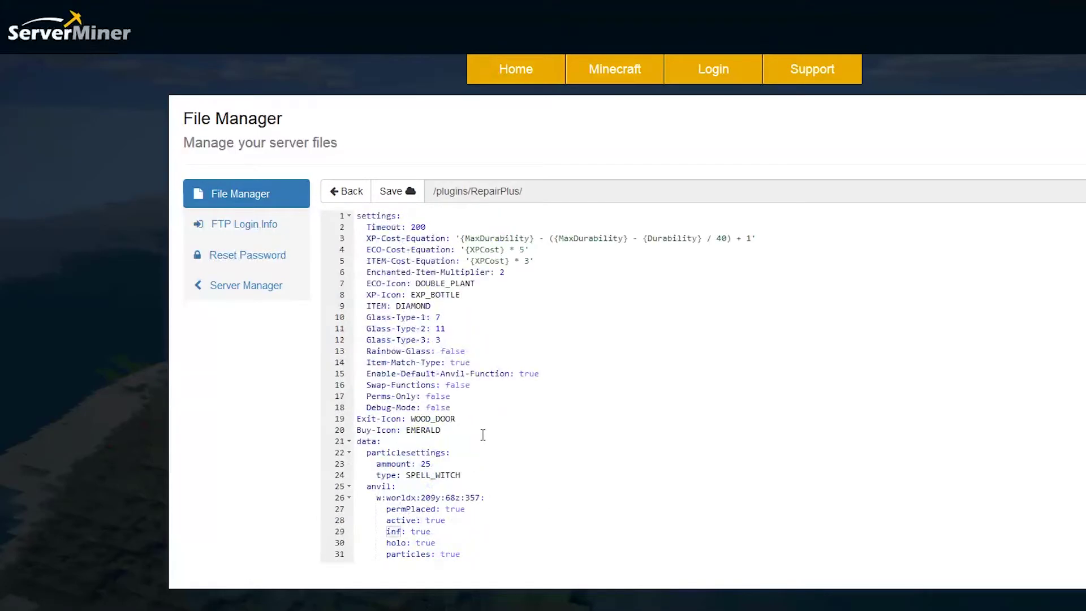